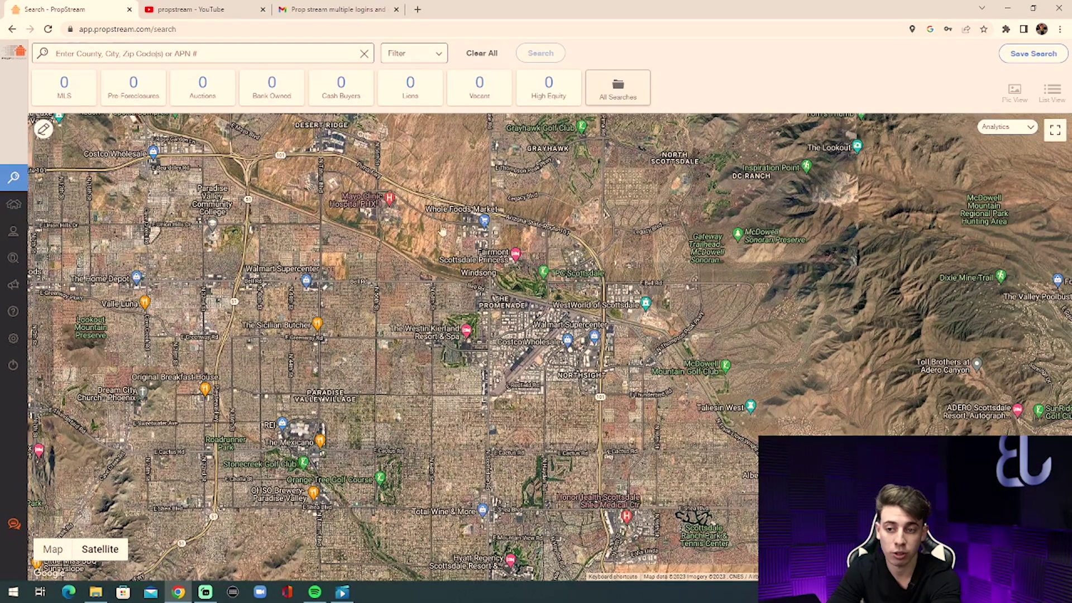
Step: Load the San Antonio, TX property from the recent searches
mouse_move(14, 206)
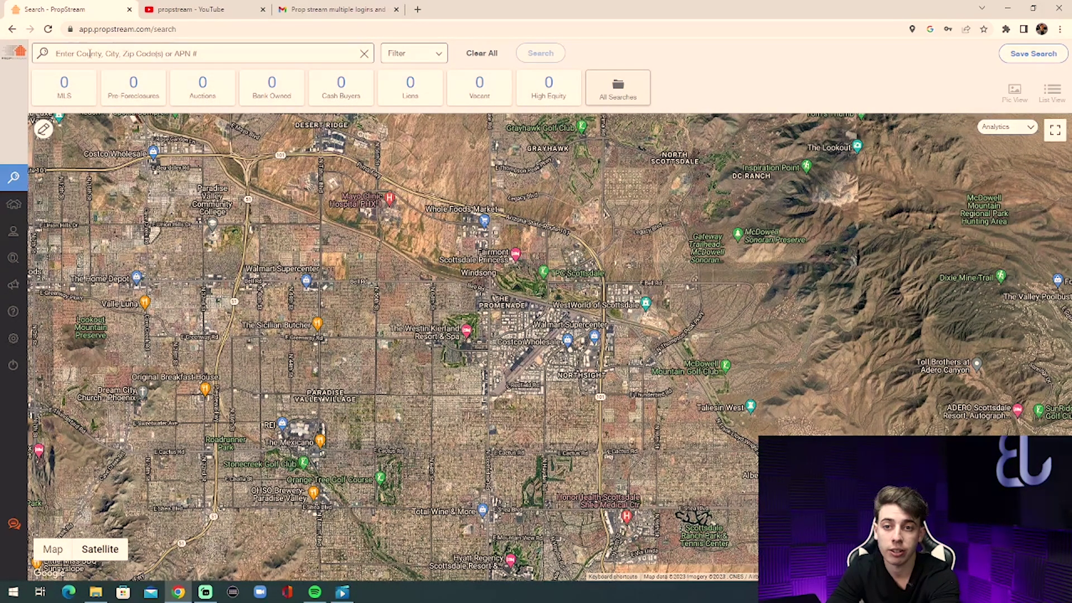
click(435, 58)
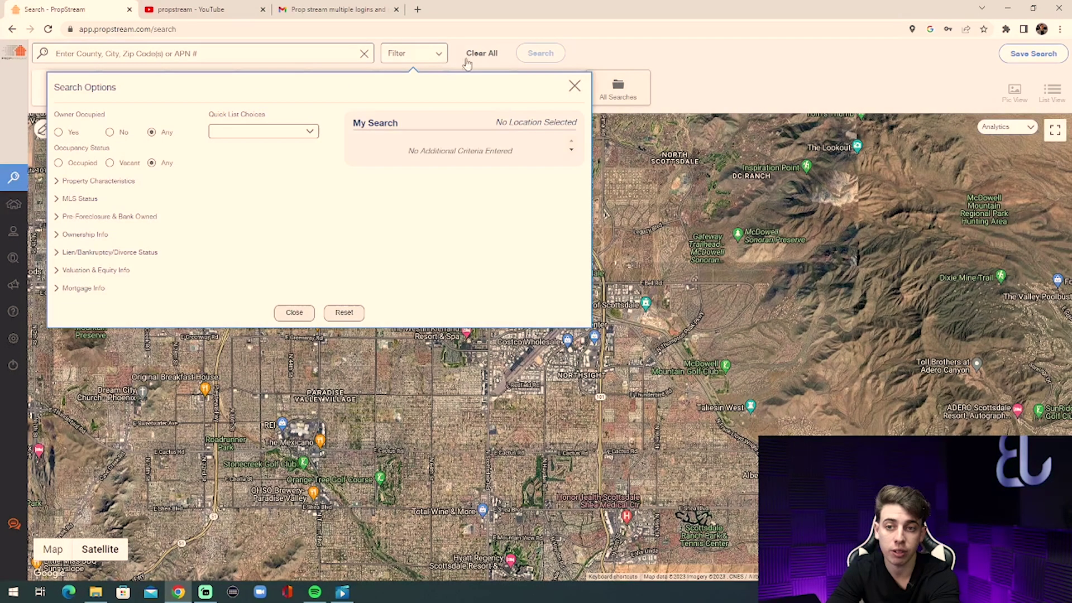
click(680, 61)
click(180, 52)
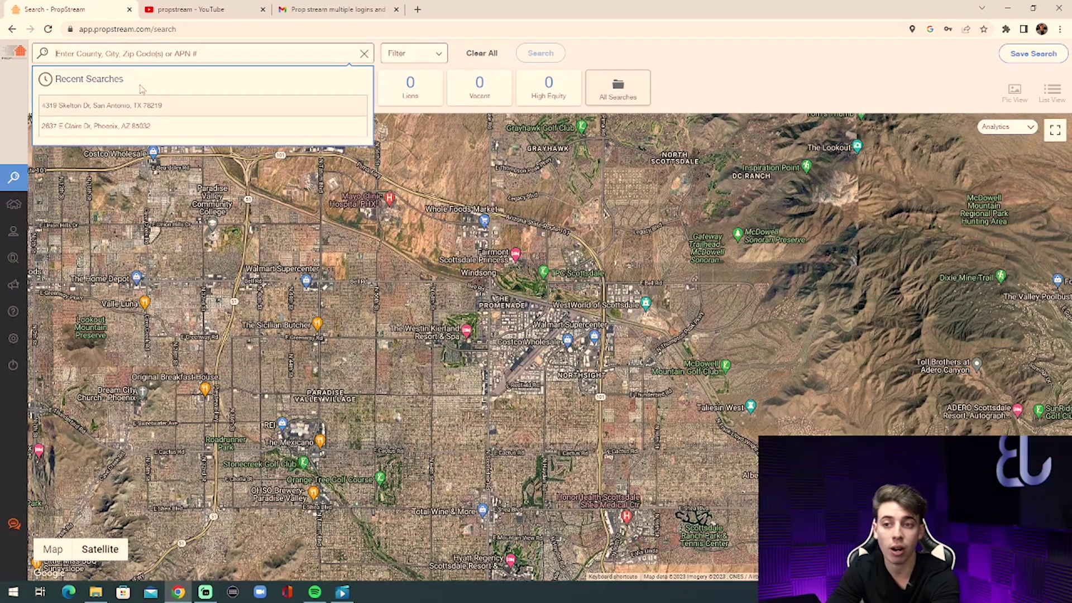
click(136, 105)
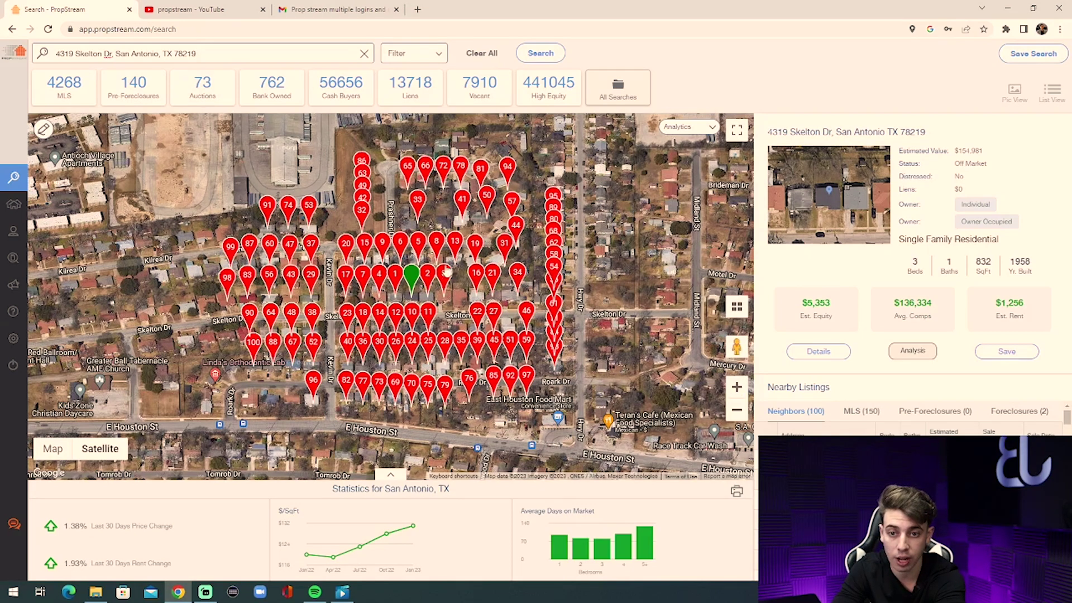
Step: Open the property's full details and review its ownership, characteristics, land, tax assessment, HOA and last sale information
scroll(454, 268, down, 2)
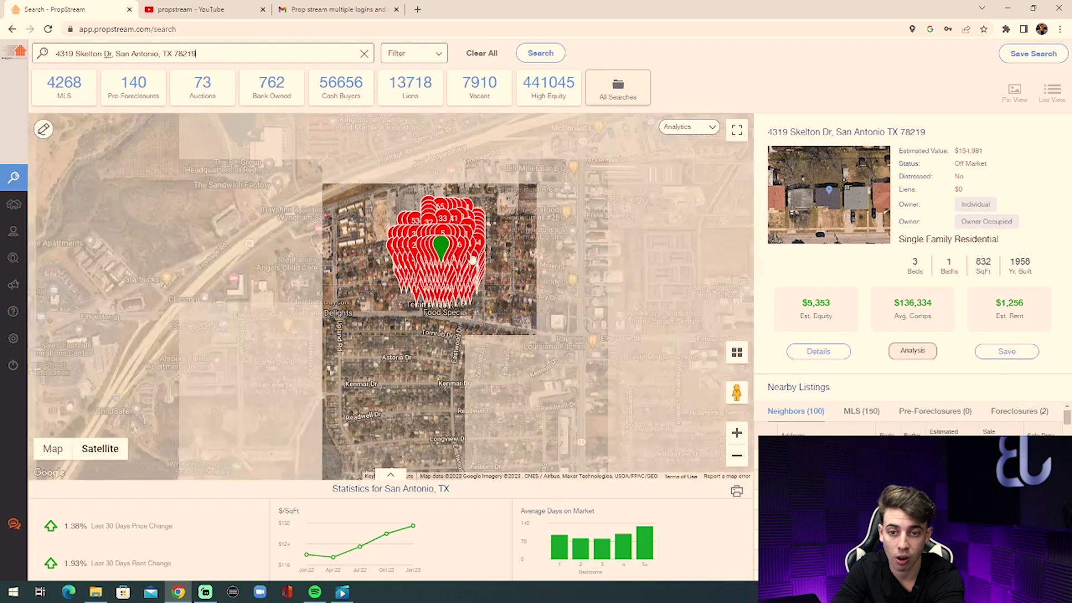
scroll(916, 425, down, 2)
scroll(916, 424, up, 2)
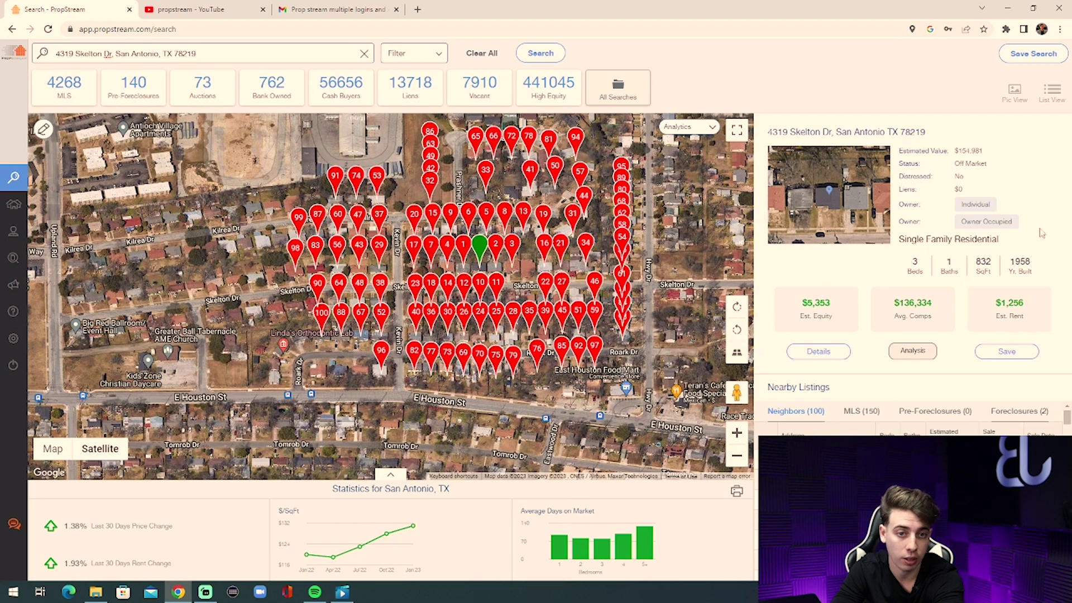
click(826, 352)
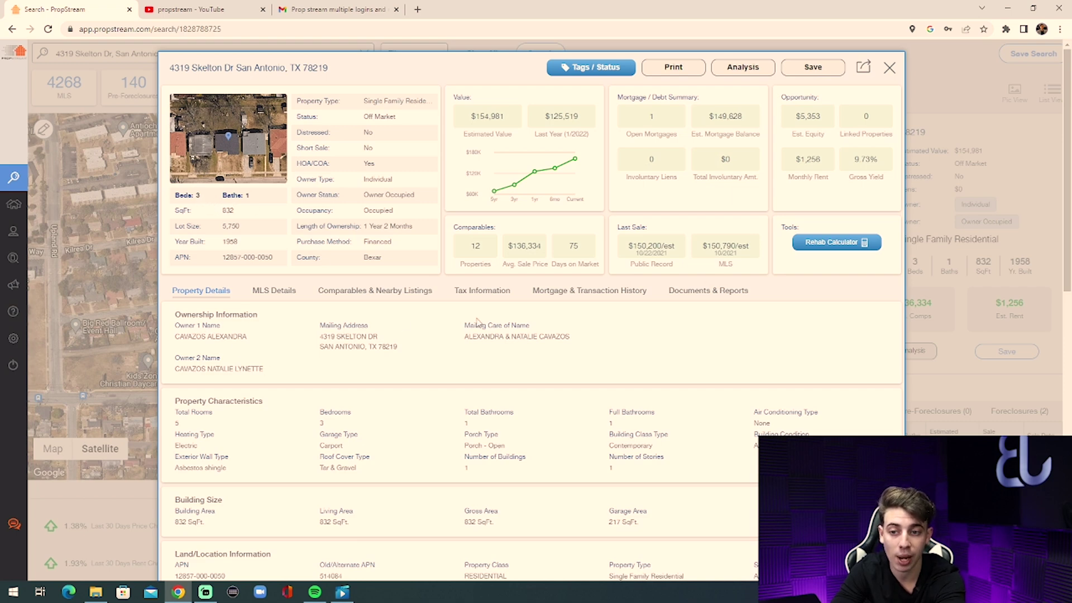
scroll(280, 349, down, 1)
scroll(226, 346, down, 2)
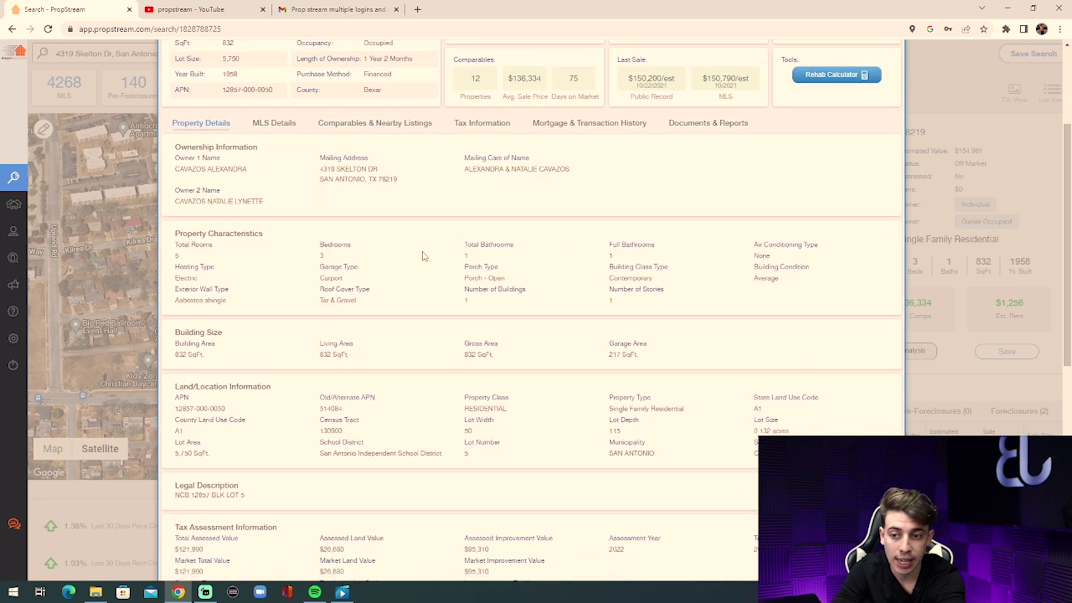
scroll(625, 338, down, 1)
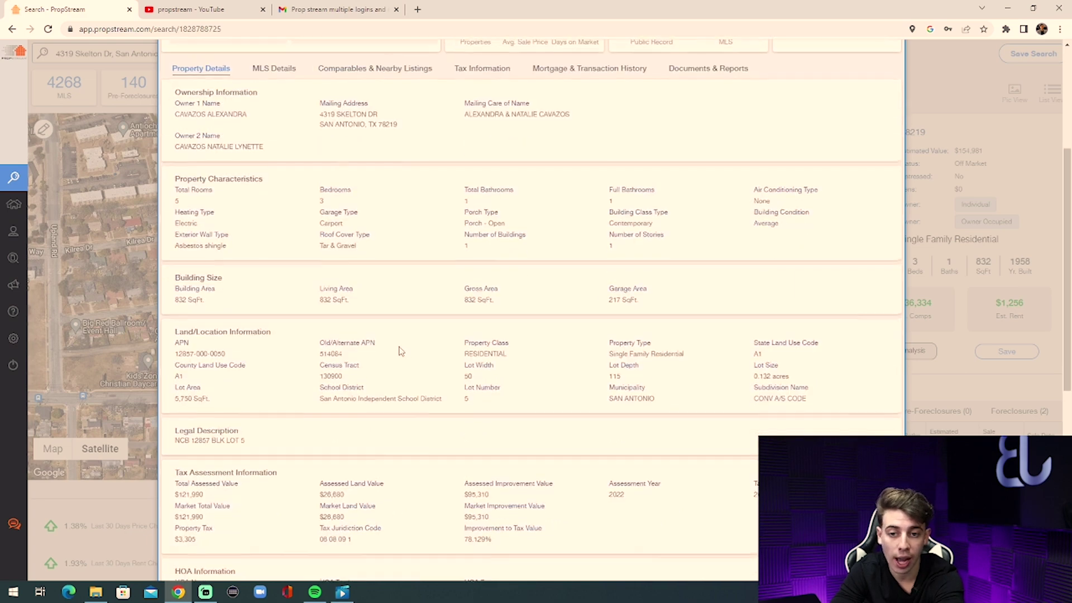
scroll(510, 354, down, 2)
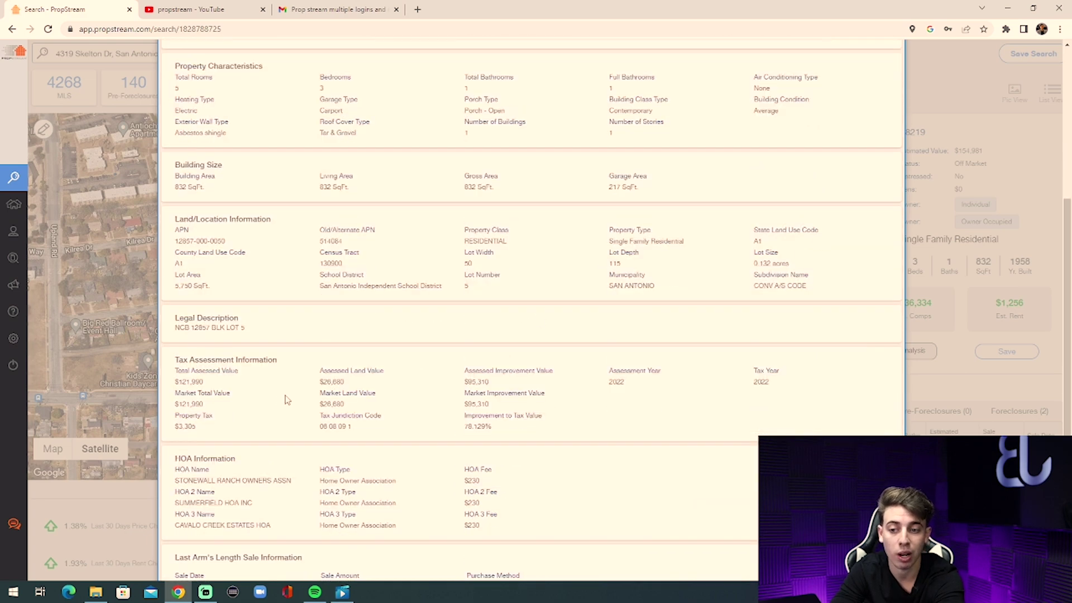
scroll(273, 399, down, 2)
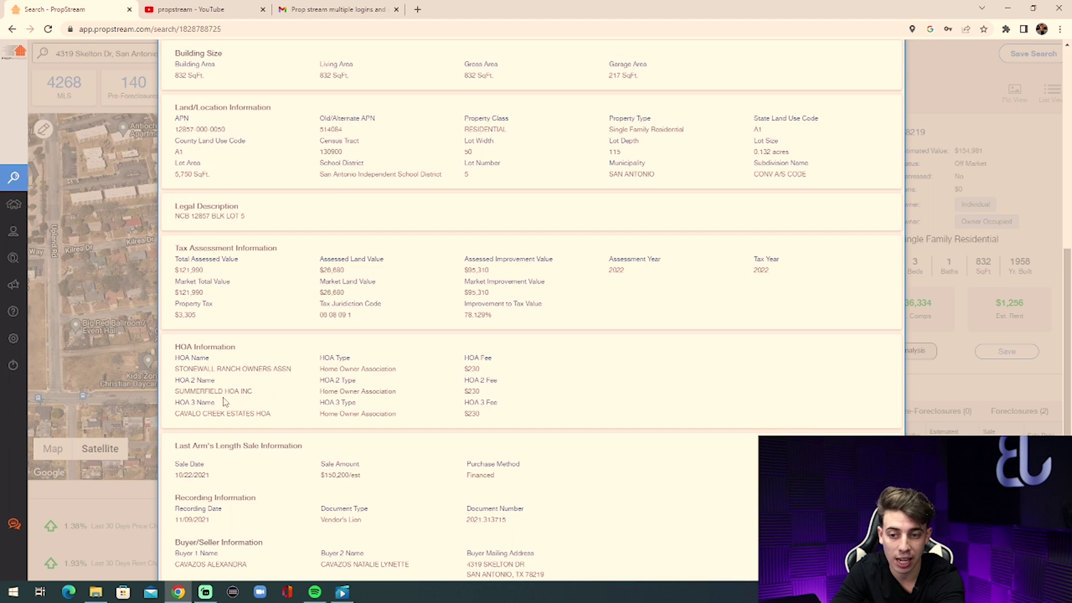
scroll(225, 402, down, 2)
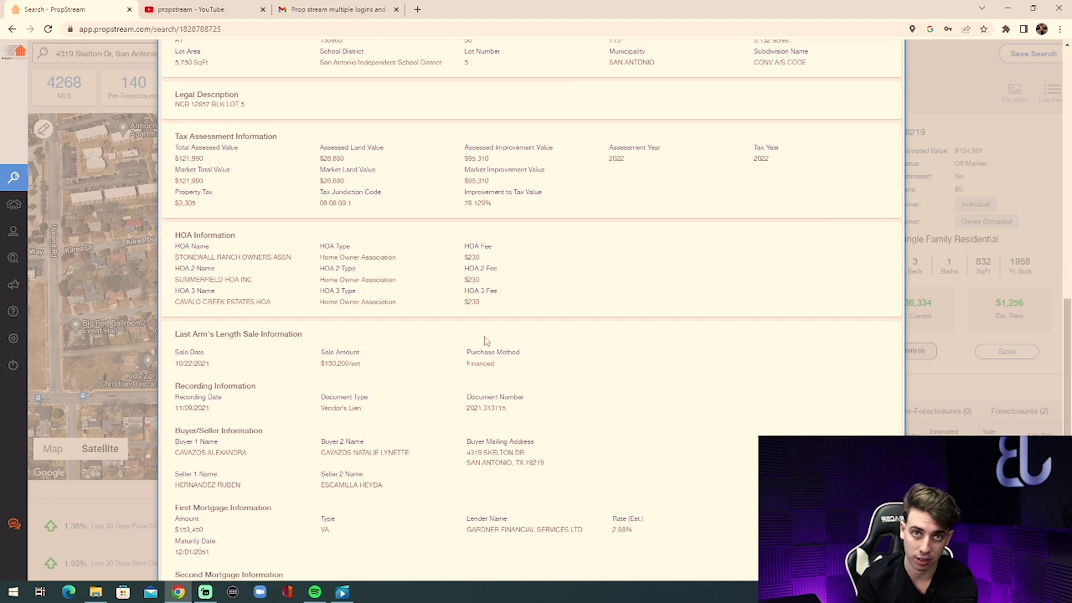
scroll(486, 341, up, 1)
scroll(466, 349, up, 8)
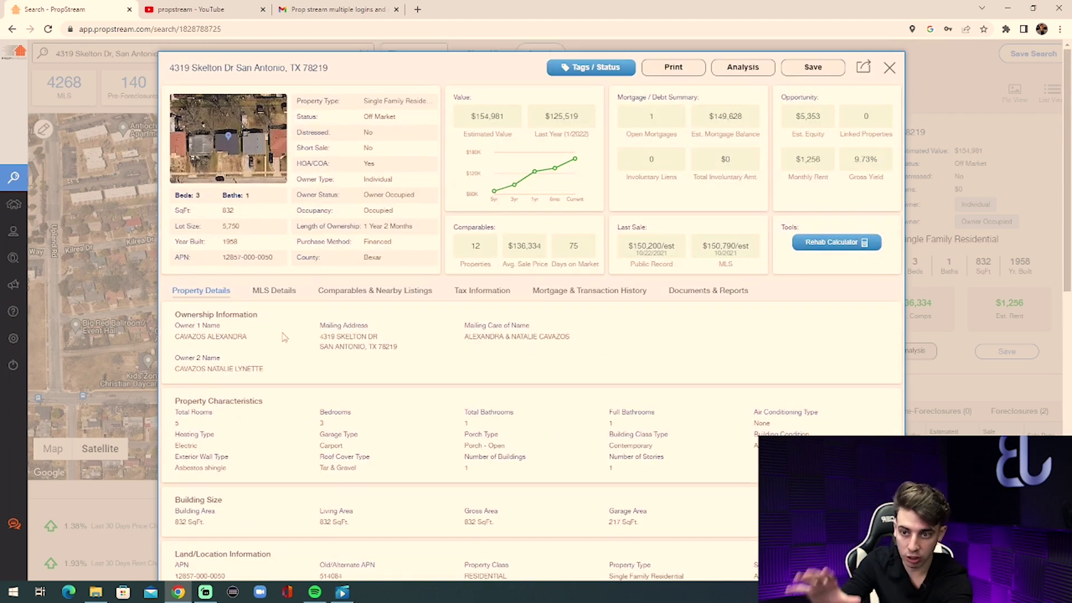
Step: Review the property's MLS details and display its comparables and nearby listings
click(266, 296)
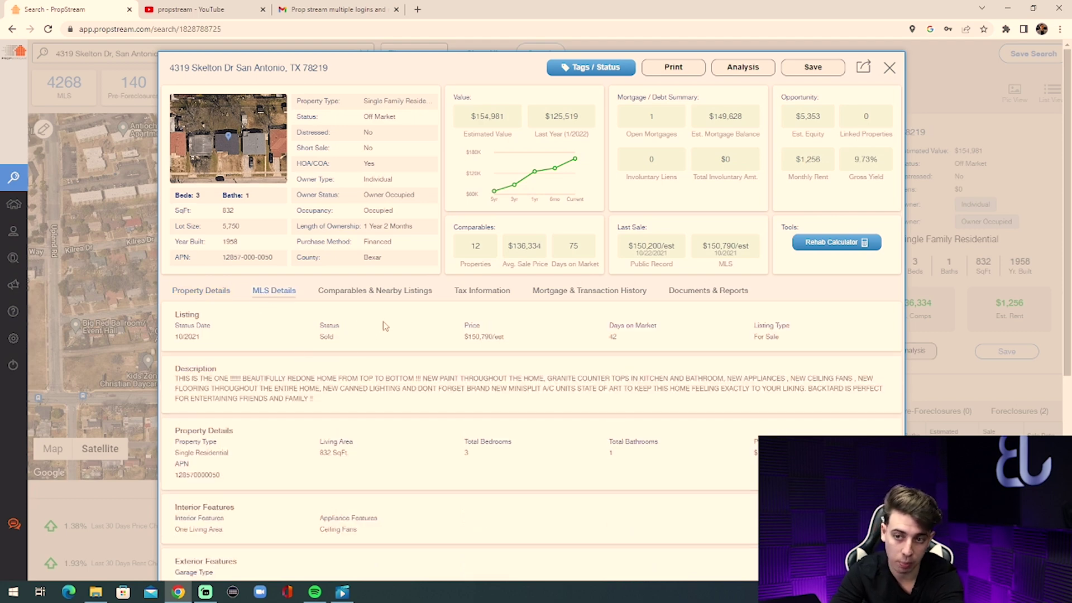
scroll(329, 349, down, 1)
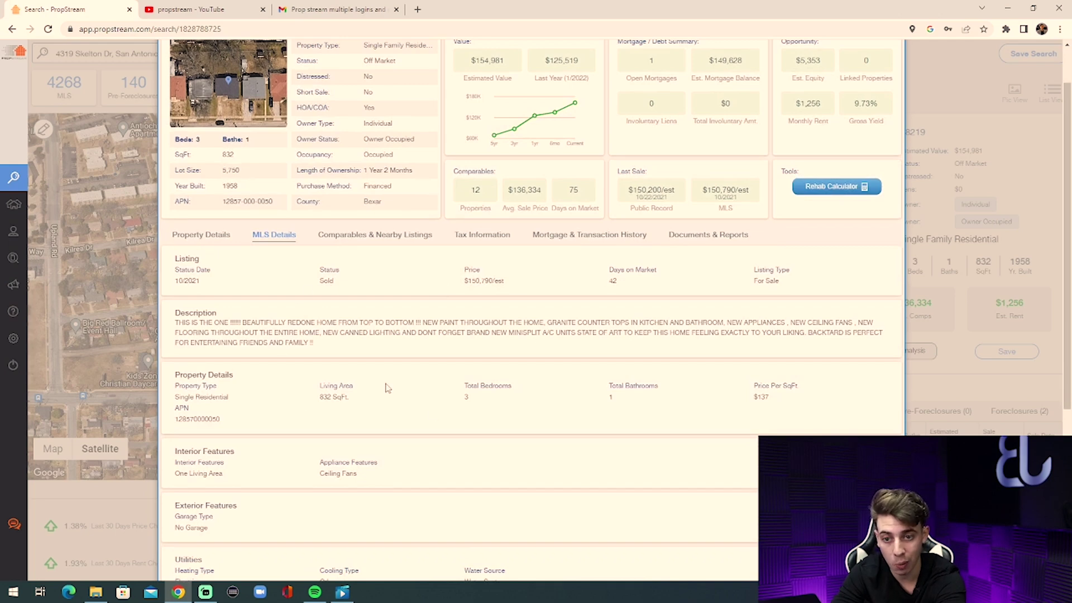
click(378, 240)
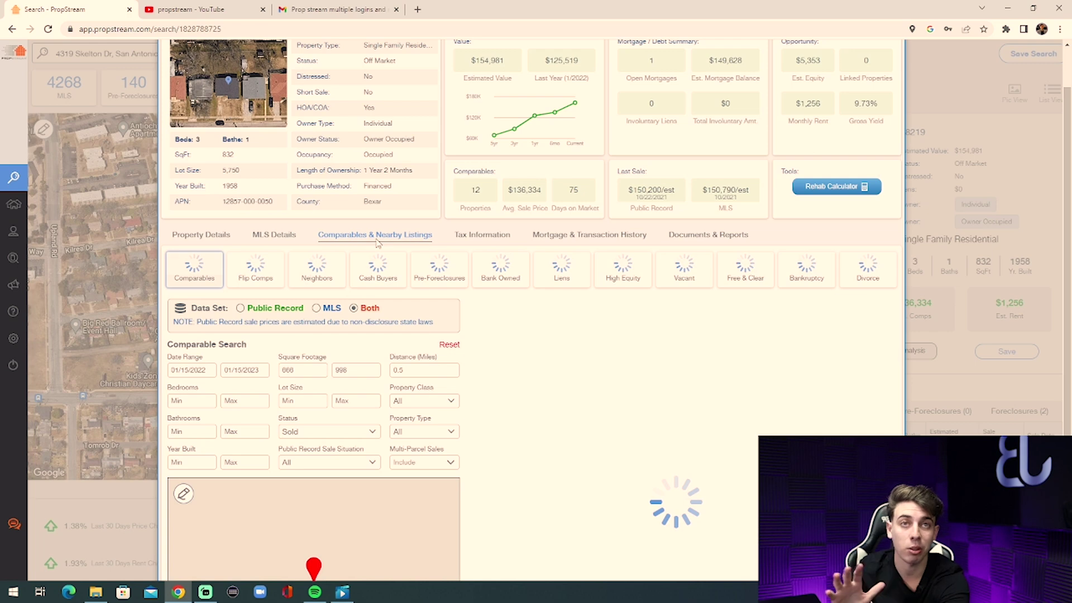
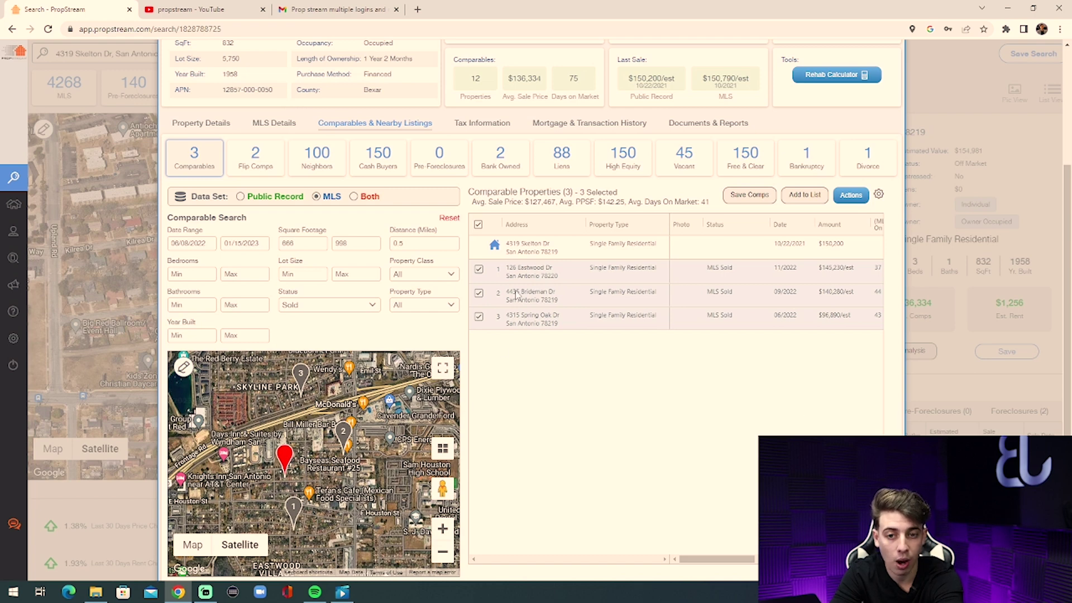
Step: Open the first comparable property in a separate browser tab and view its details
click(523, 274)
click(595, 303)
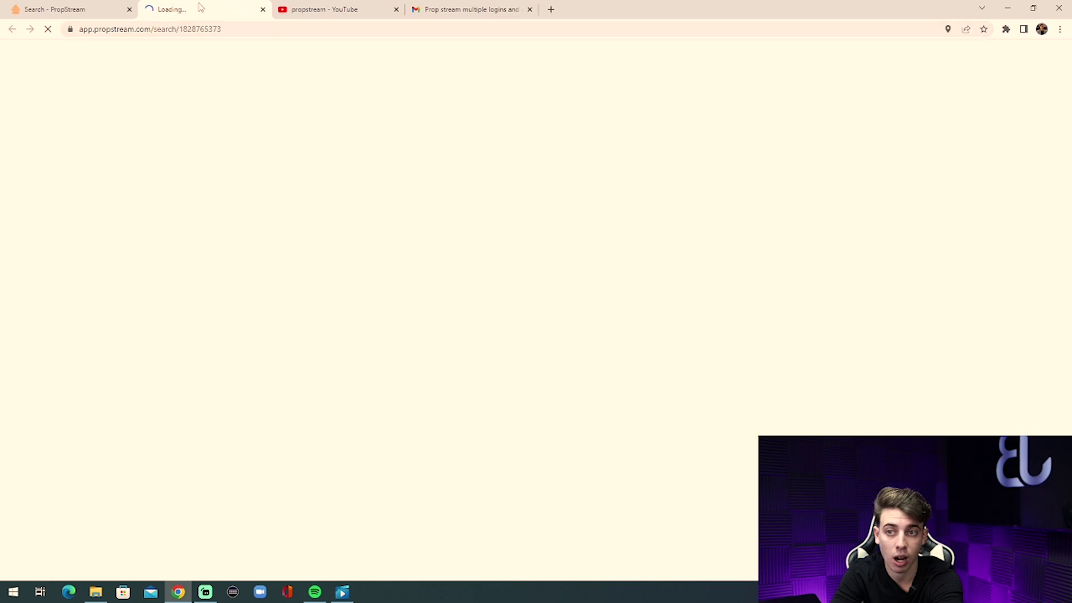
click(120, 8)
click(617, 269)
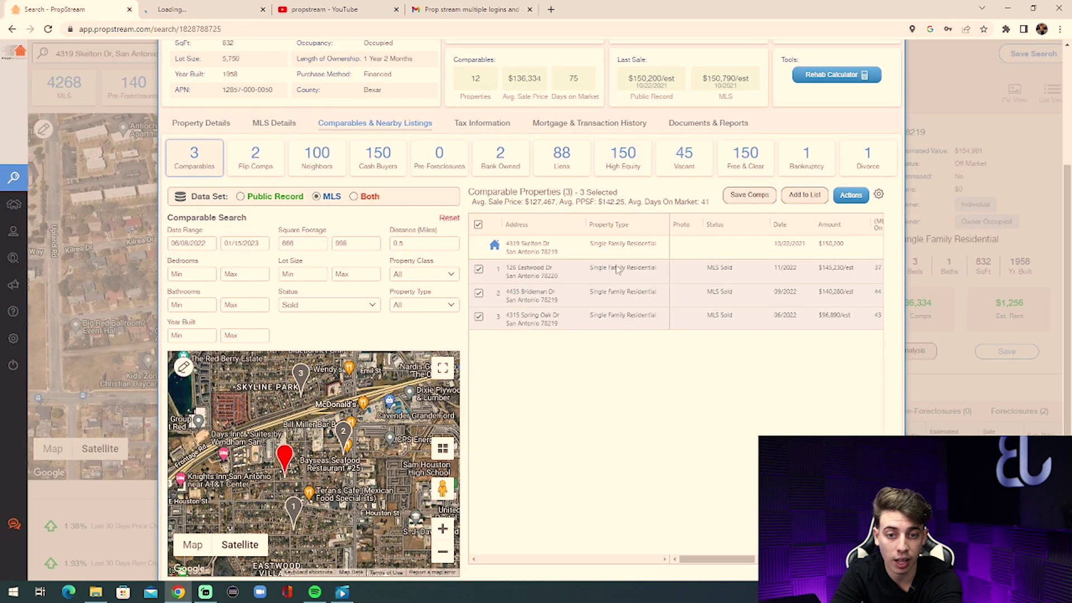
click(198, 9)
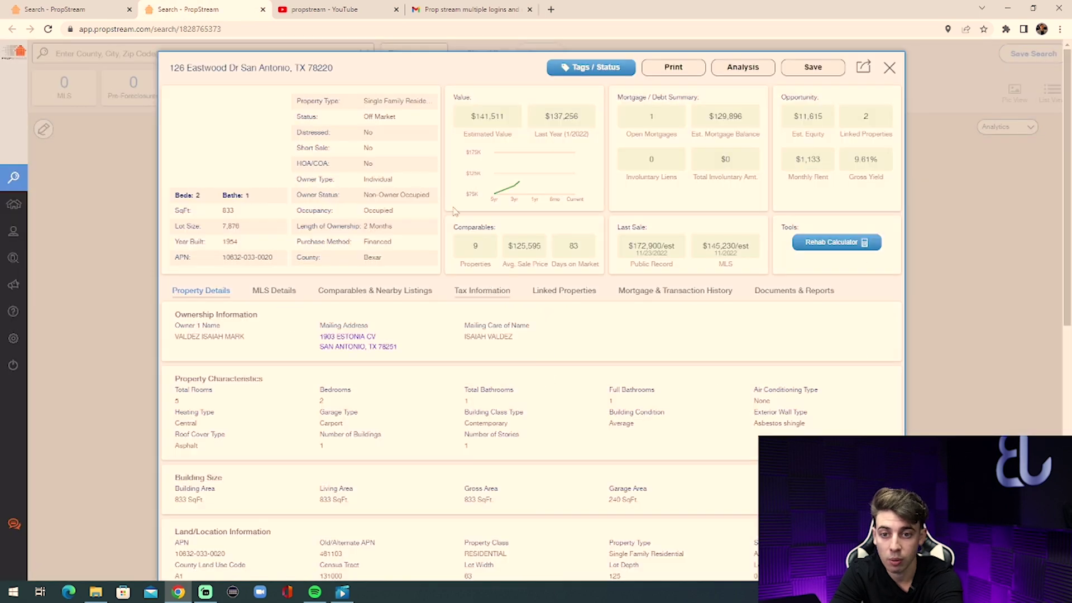
Step: Copy the comparable property's full address from its details heading
drag(334, 68, 173, 69)
key(ctrl+c)
right_click(174, 68)
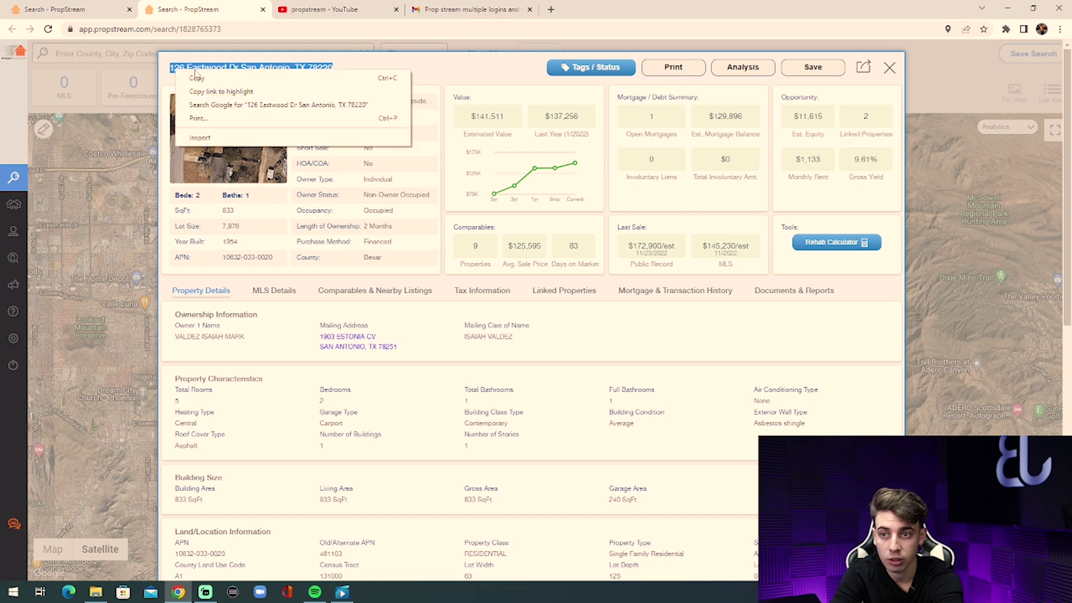
click(195, 74)
Step: Search Google for the copied address in a new browser tab and examine the photos on its Zillow listing
click(552, 10)
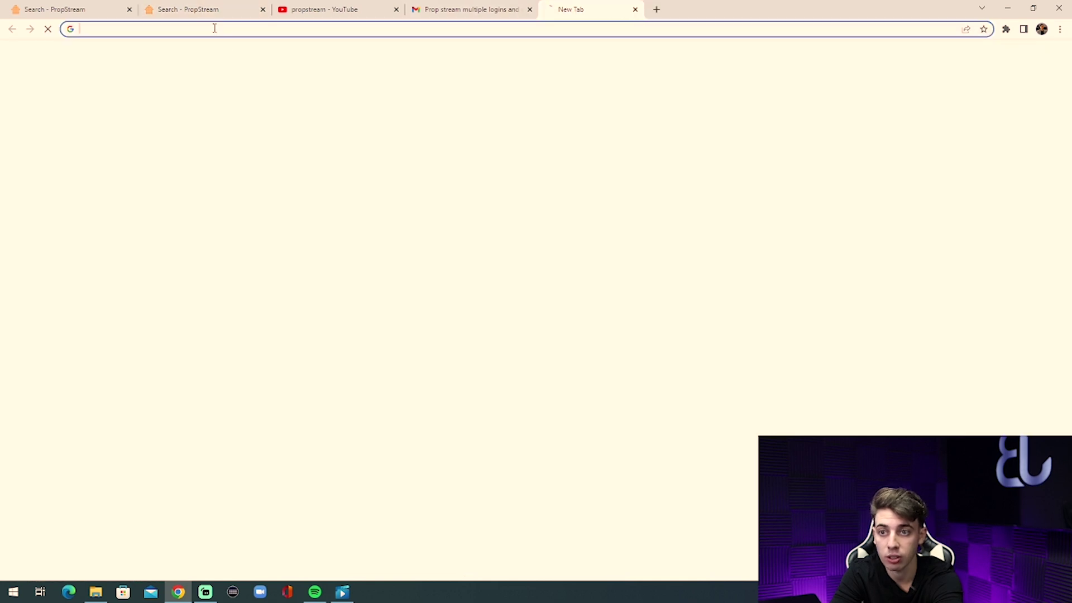
right_click(221, 29)
click(245, 103)
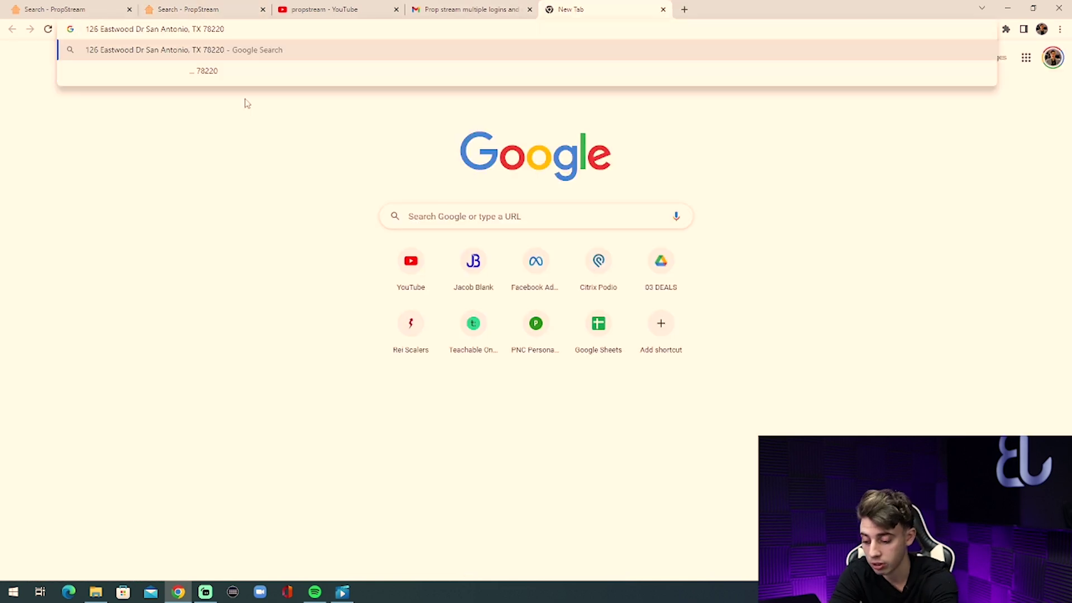
key(Return)
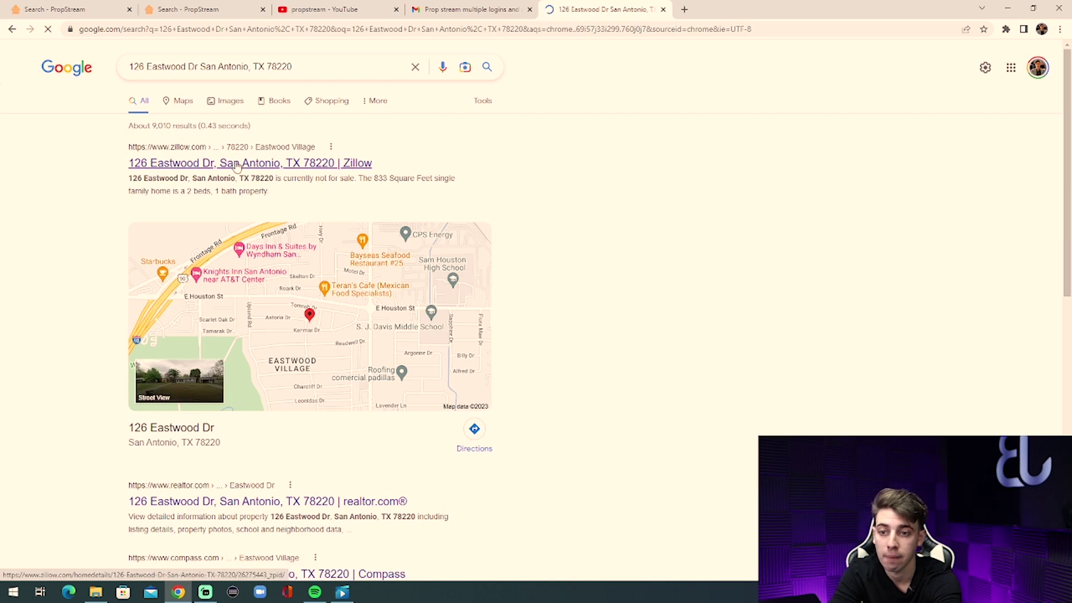
click(237, 164)
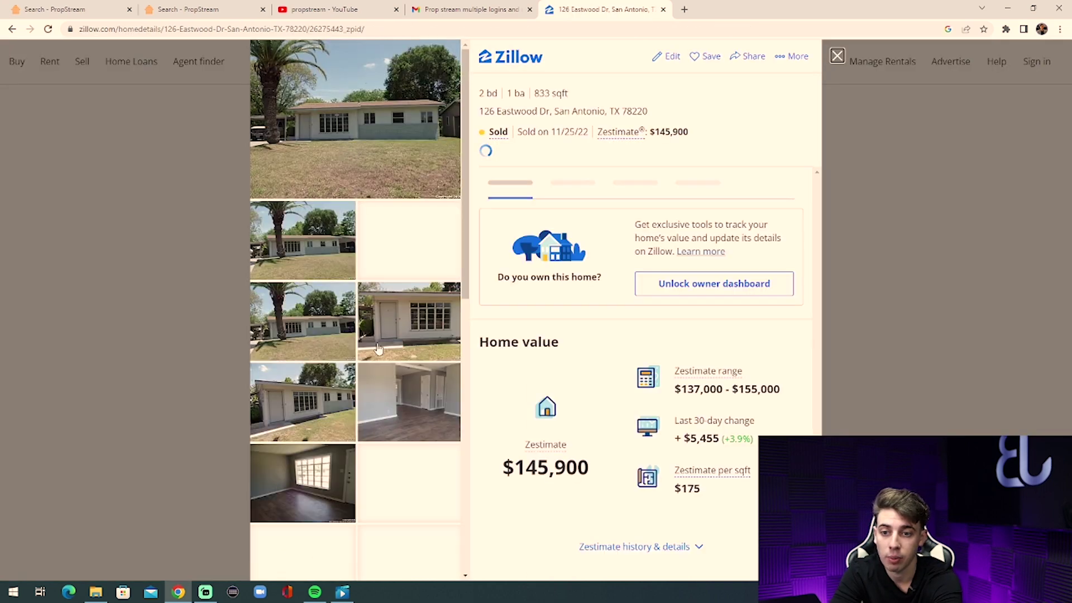
scroll(391, 335, down, 5)
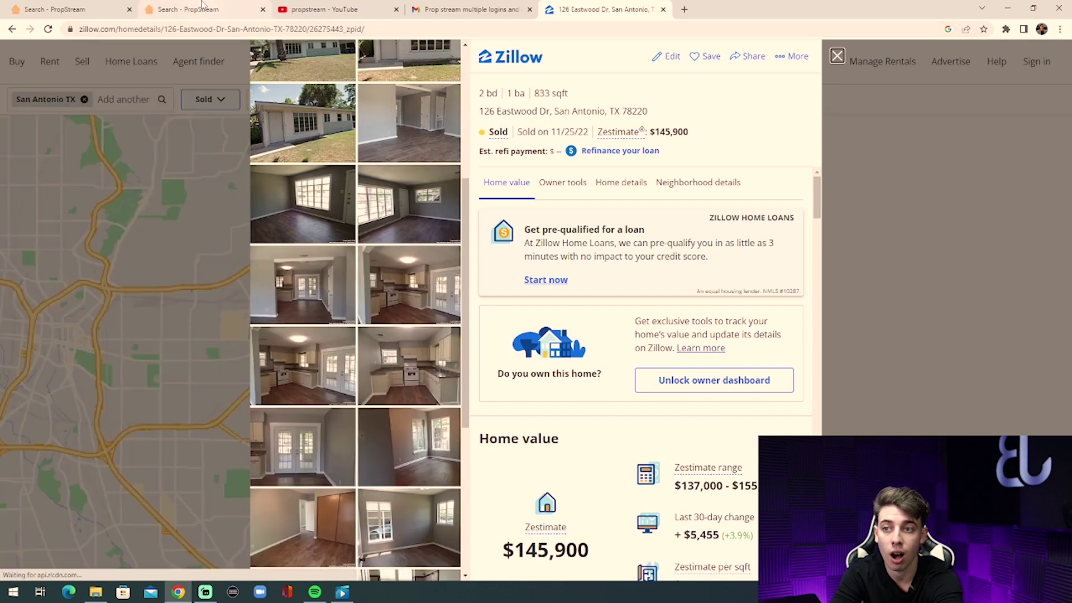
Step: Return to the original San Antonio property and review its tax information, mortgage and transaction history, and documents and reports
click(93, 10)
scroll(416, 206, up, 3)
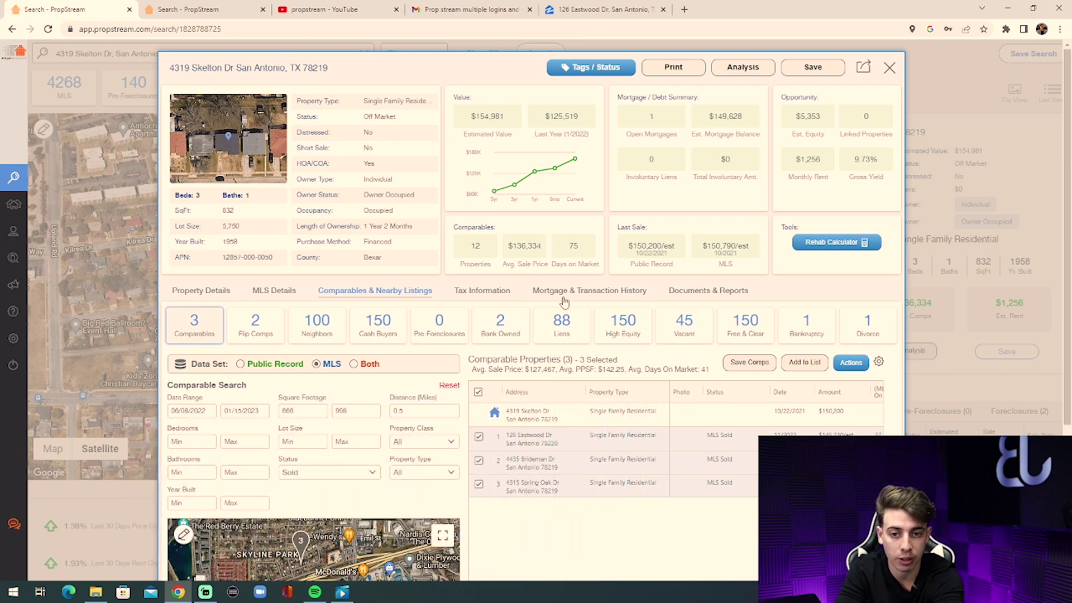
click(503, 294)
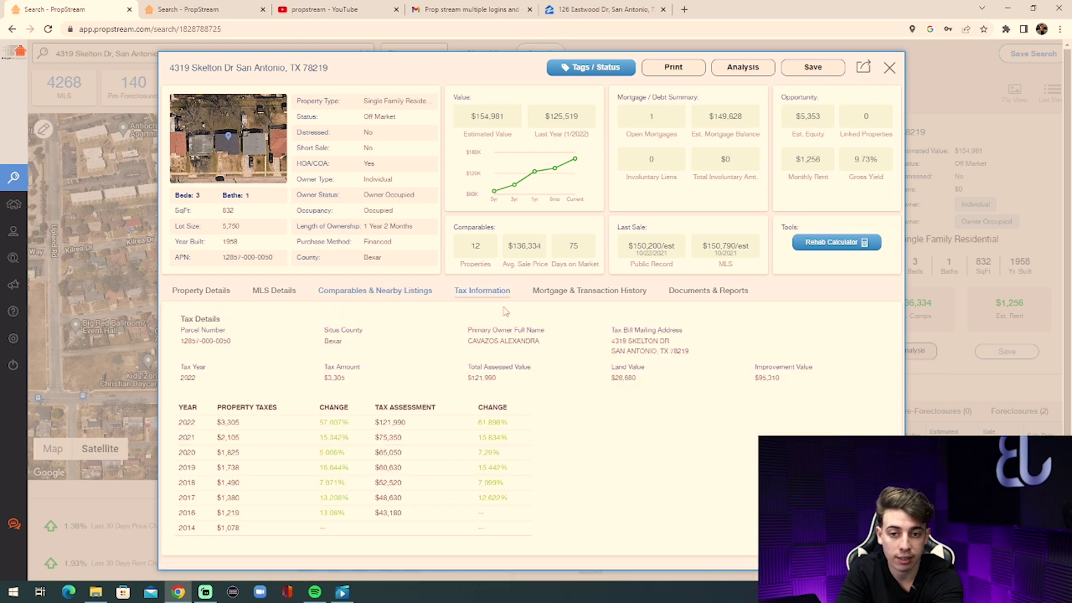
click(589, 293)
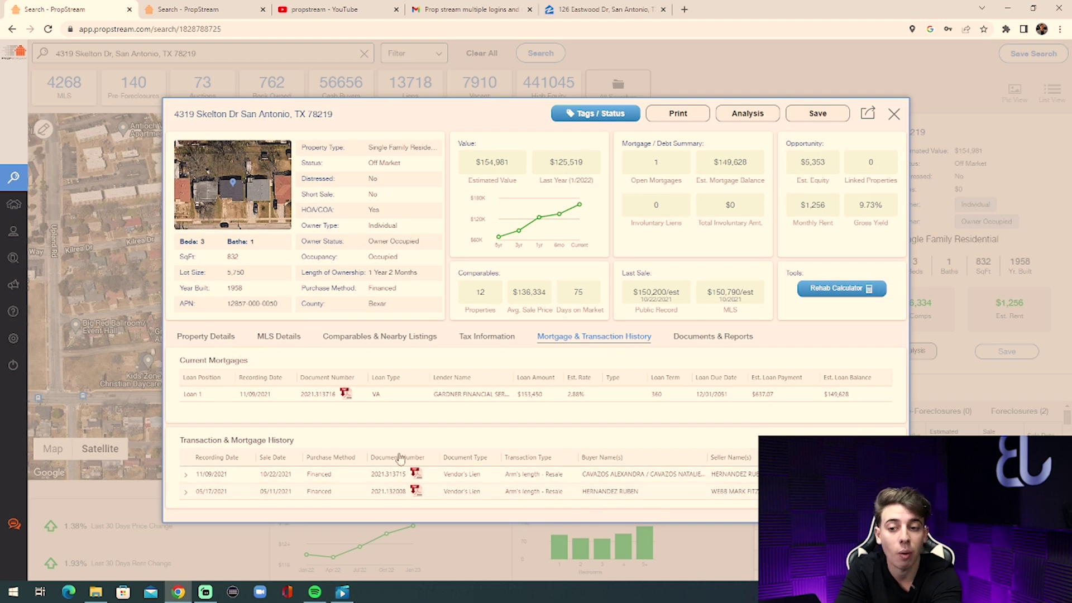
click(700, 337)
scroll(330, 357, down, 1)
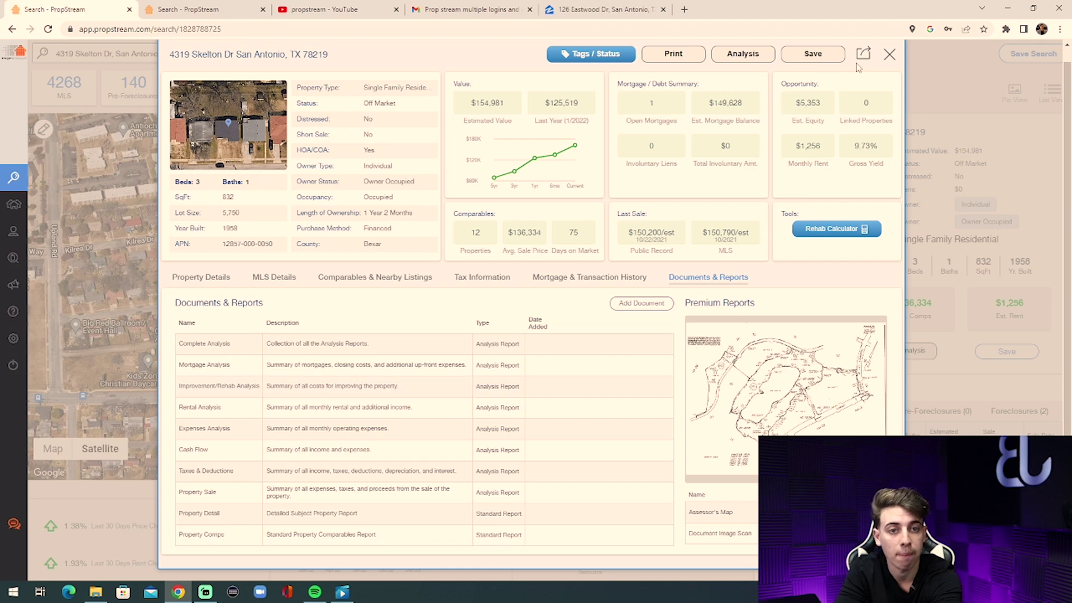
Step: Close the property details and search for all properties in San Antonio, TX instead of the single address
click(889, 55)
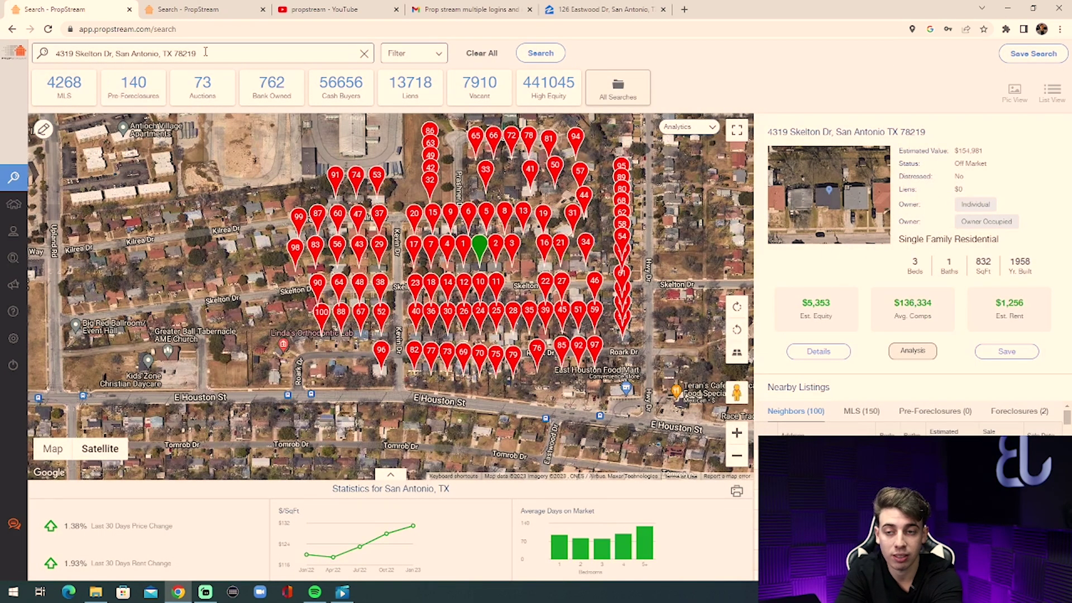
drag(206, 52, 56, 46)
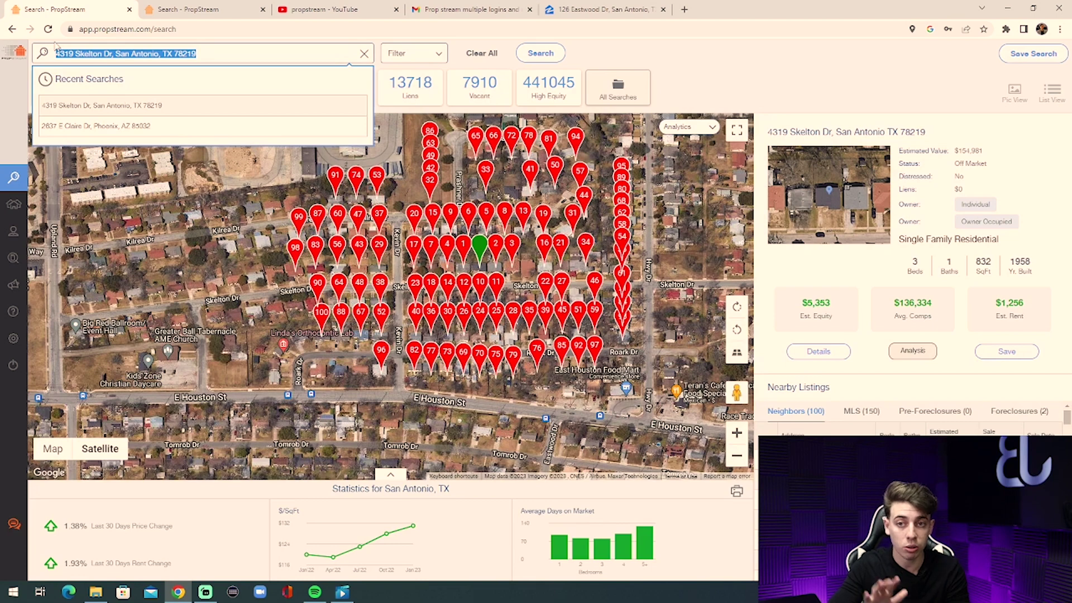
key(BackSpace)
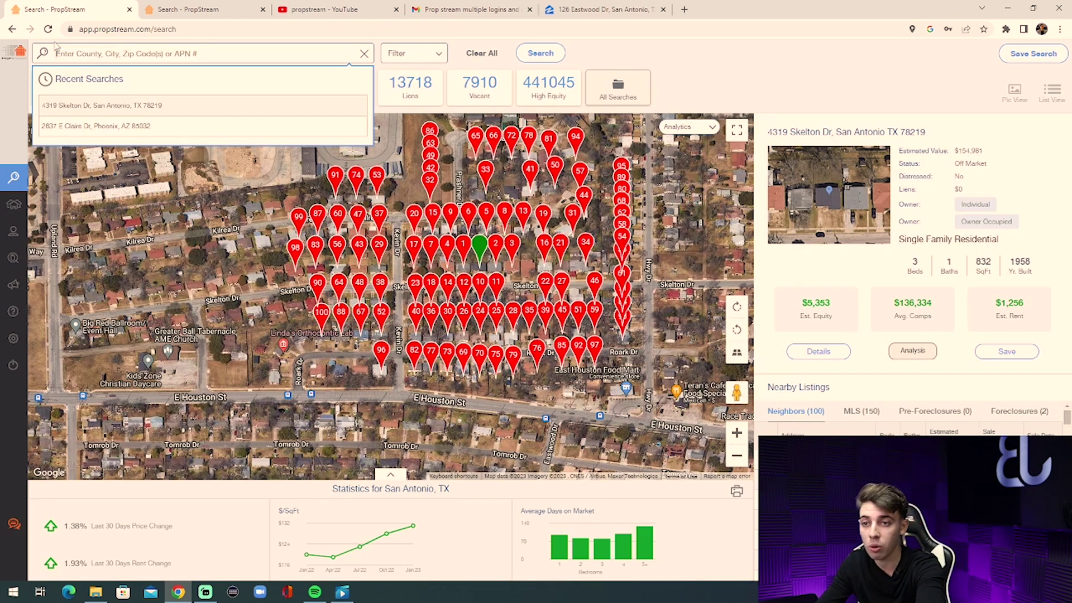
text(San)
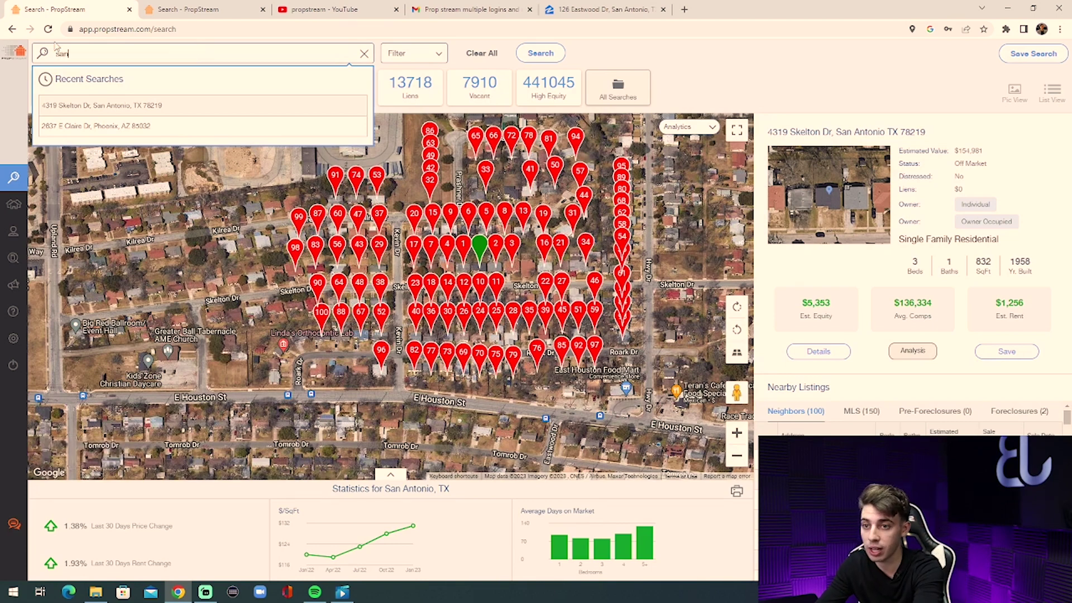
text( an)
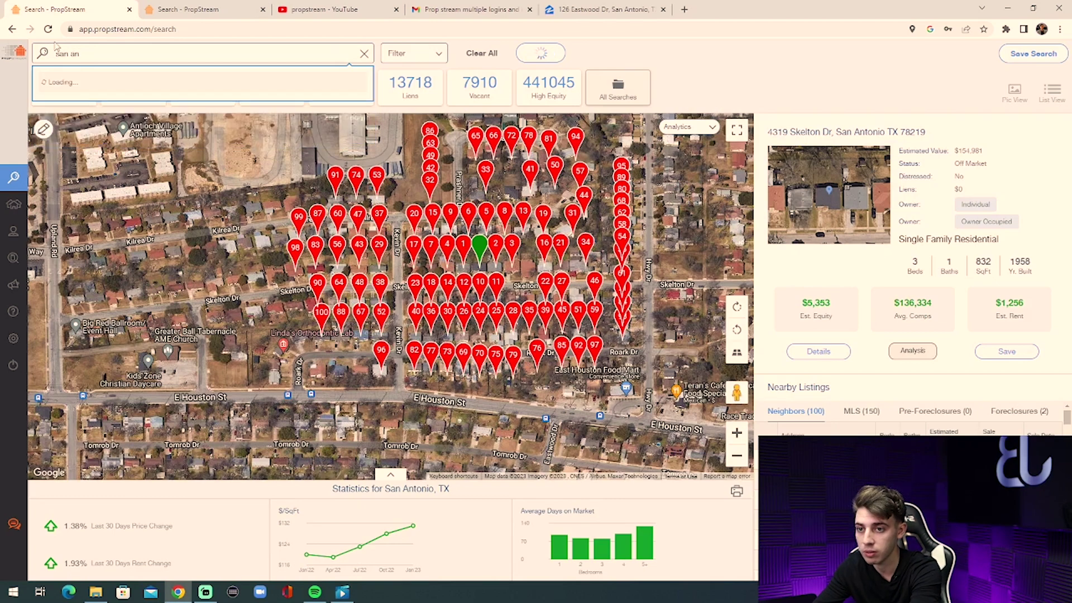
text(tonio)
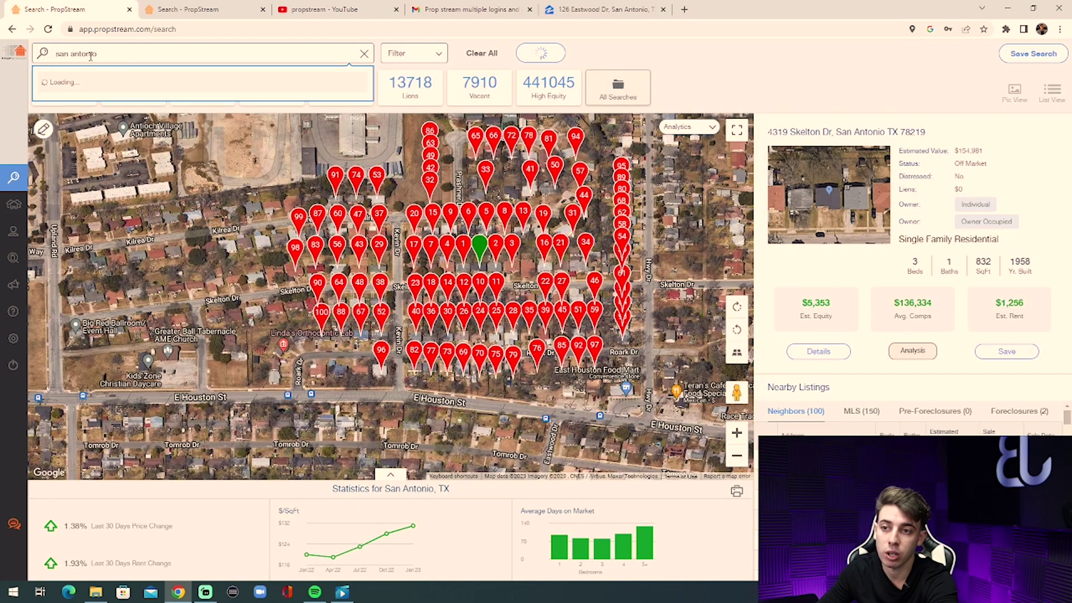
click(85, 90)
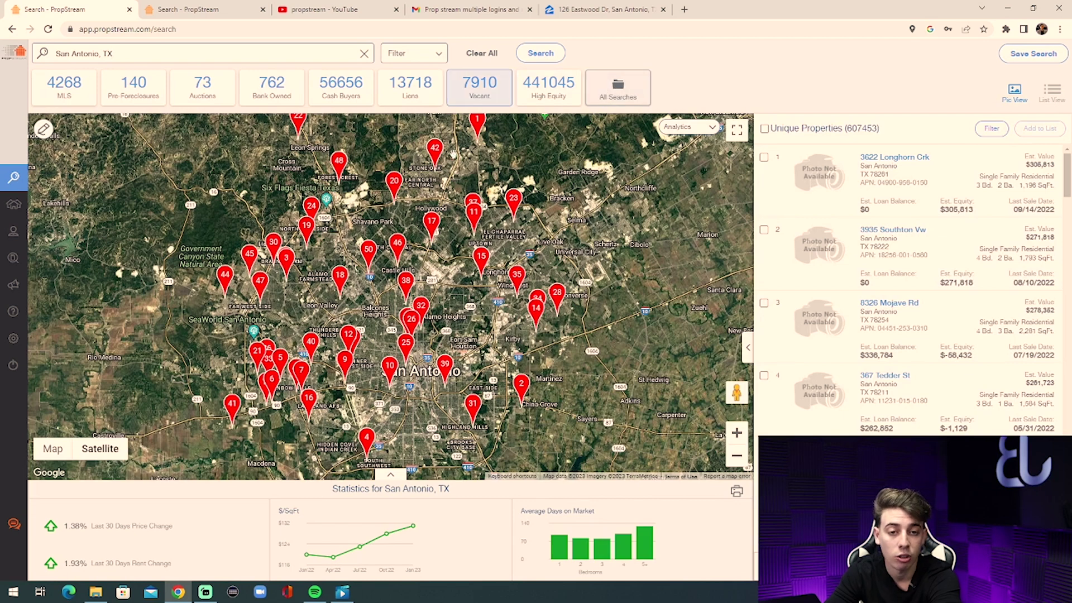
Step: Check the number of unique properties found for the city and browse the unfiltered list
drag(880, 128, 845, 128)
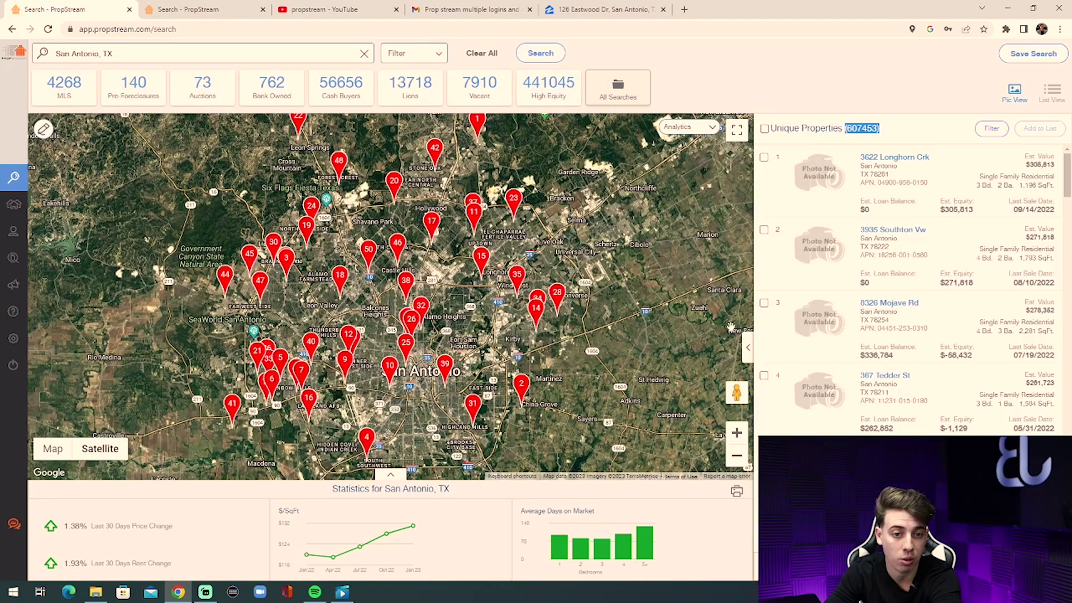
scroll(922, 265, down, 10)
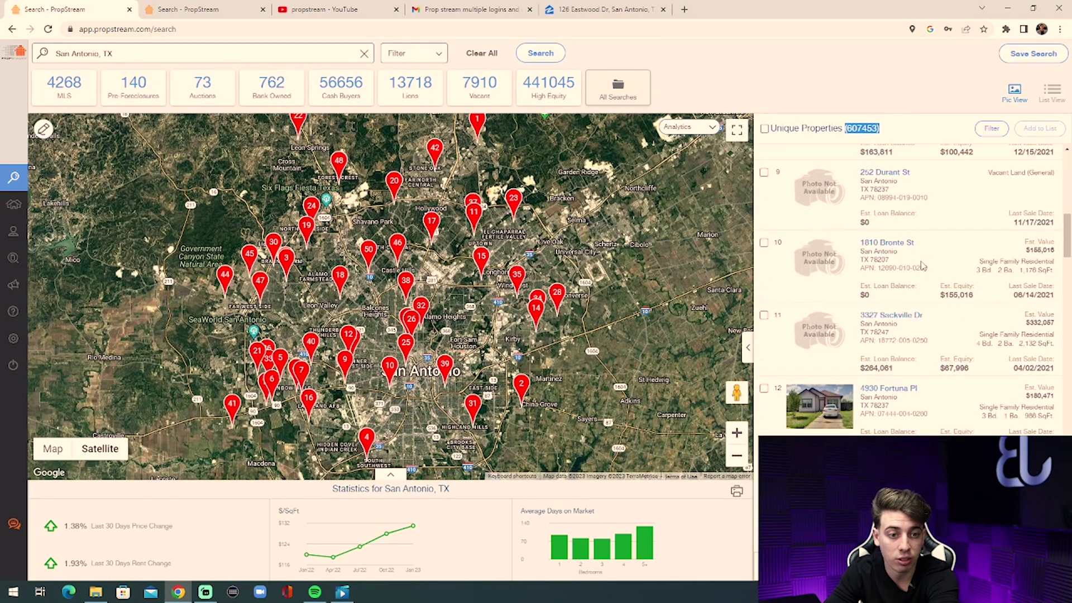
scroll(922, 266, down, 7)
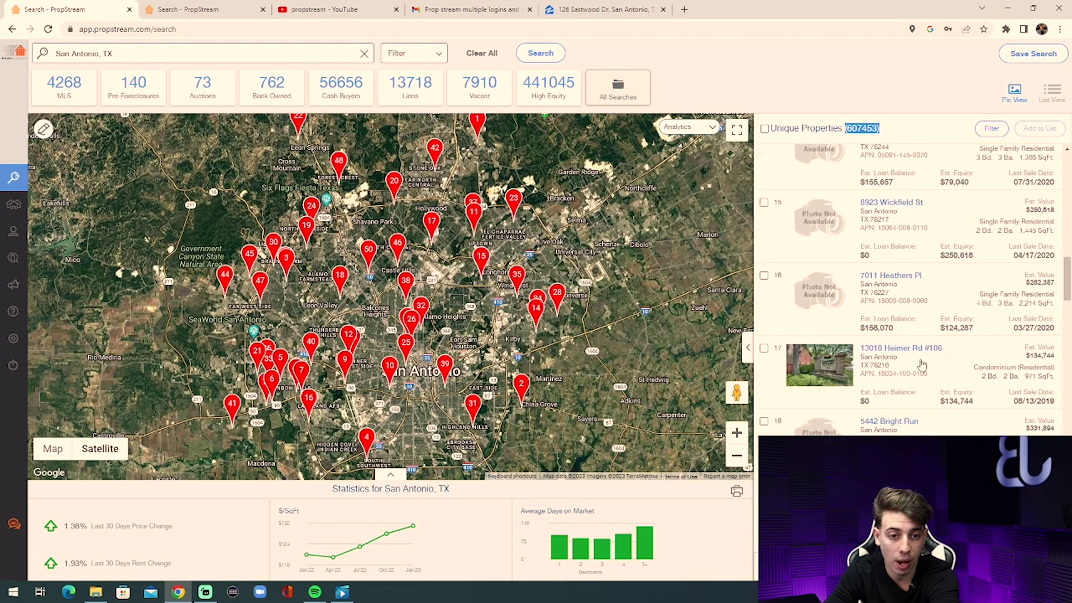
scroll(921, 364, down, 2)
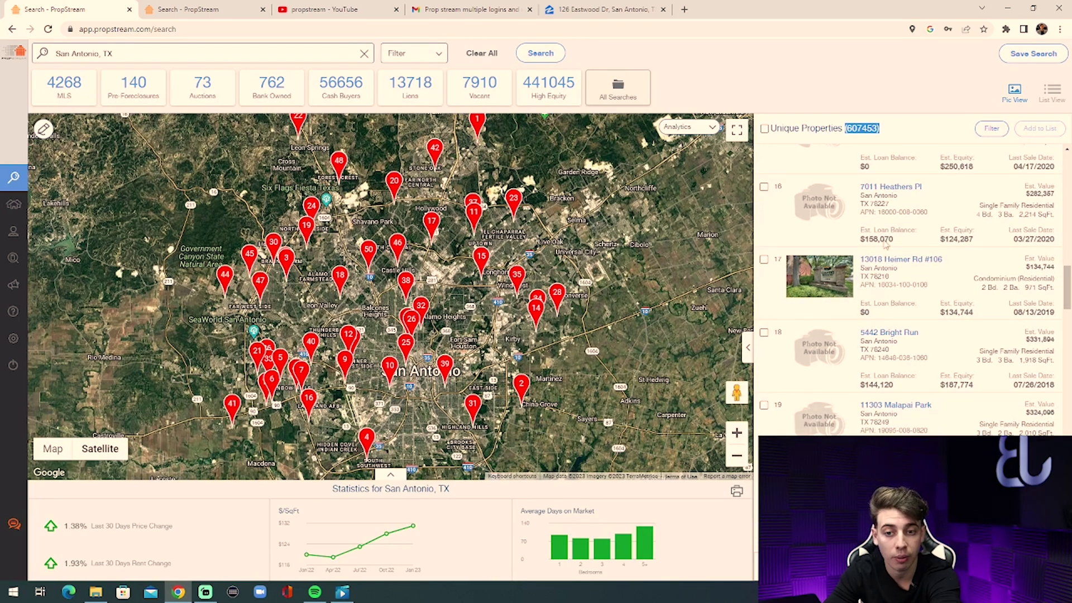
Step: Filter the San Antonio search to properties that are not owner occupied and have a vacant occupancy status
click(437, 62)
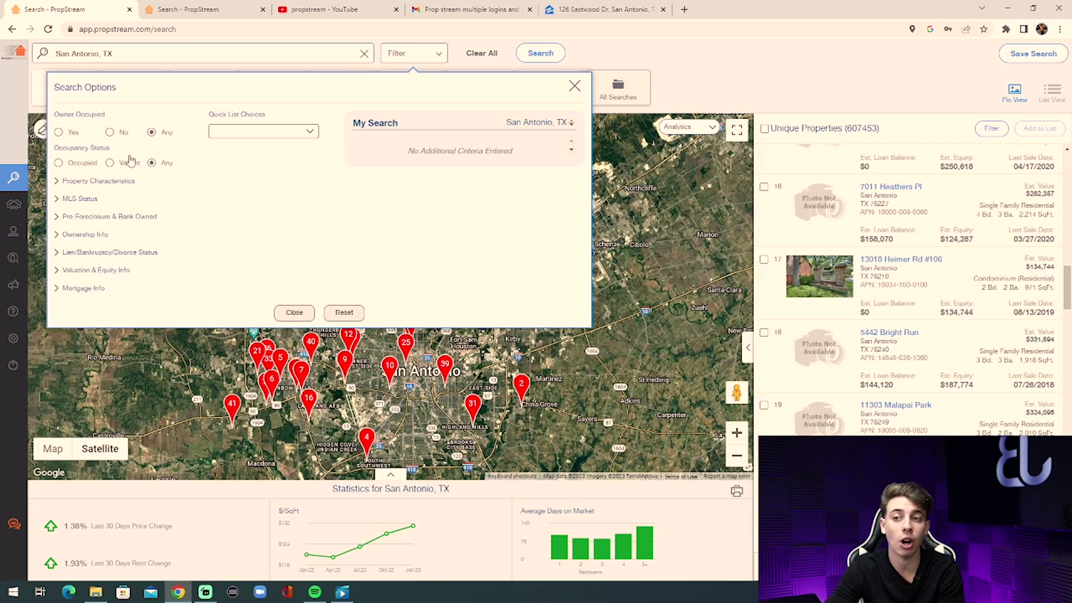
click(110, 133)
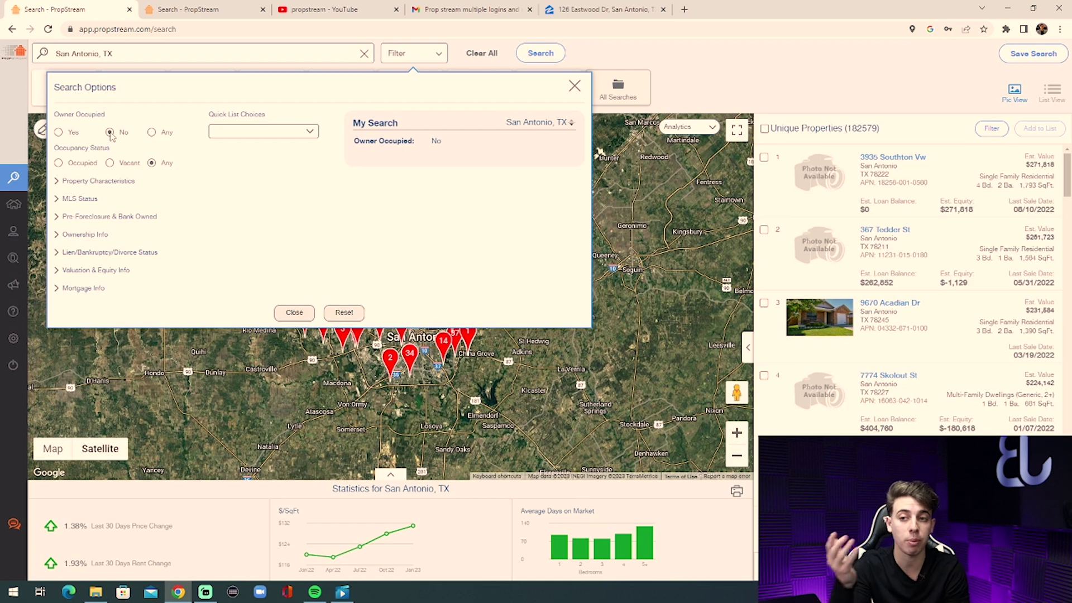
click(110, 163)
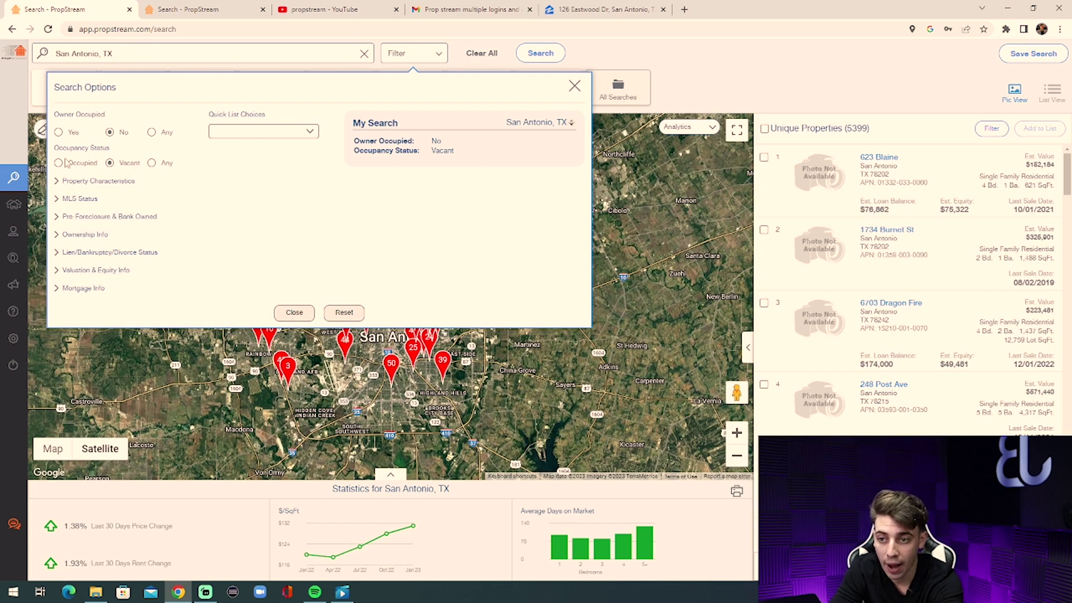
Step: Look over the property characteristics filters and set On Market to No in the MLS status filters
click(57, 183)
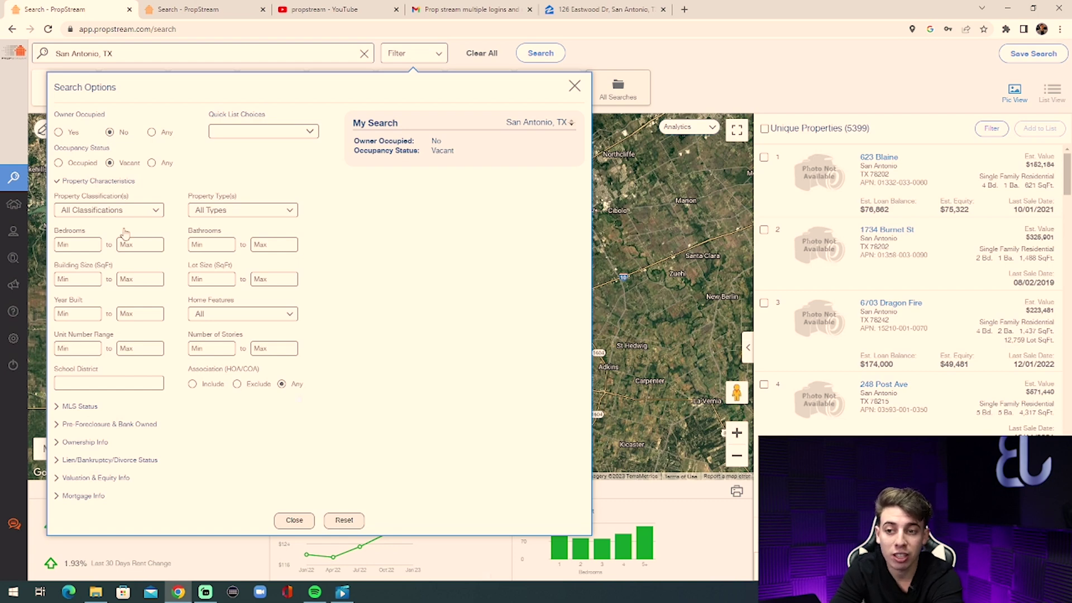
click(60, 407)
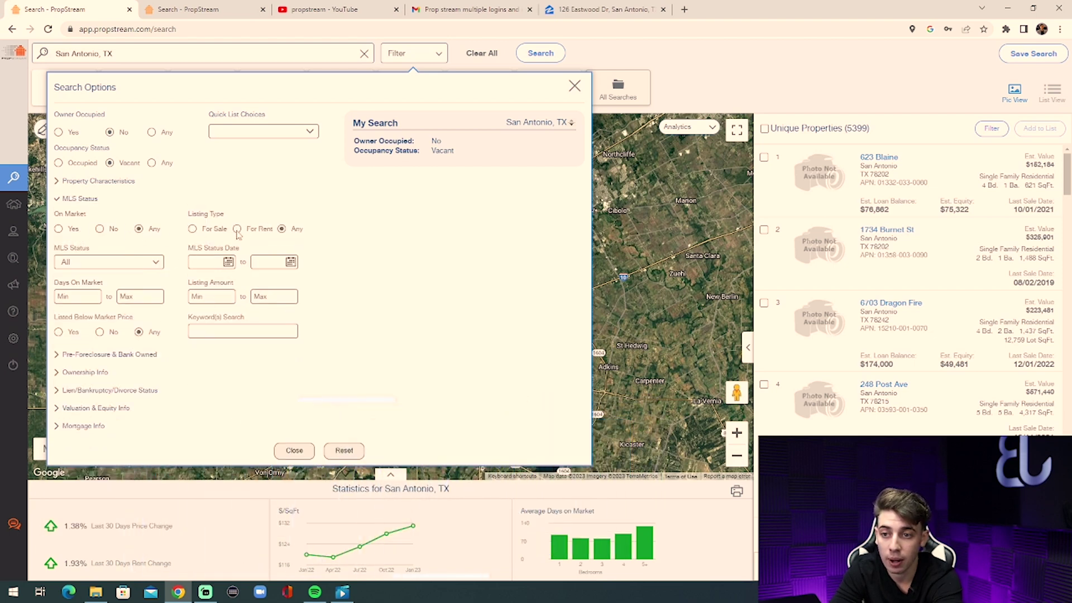
click(100, 229)
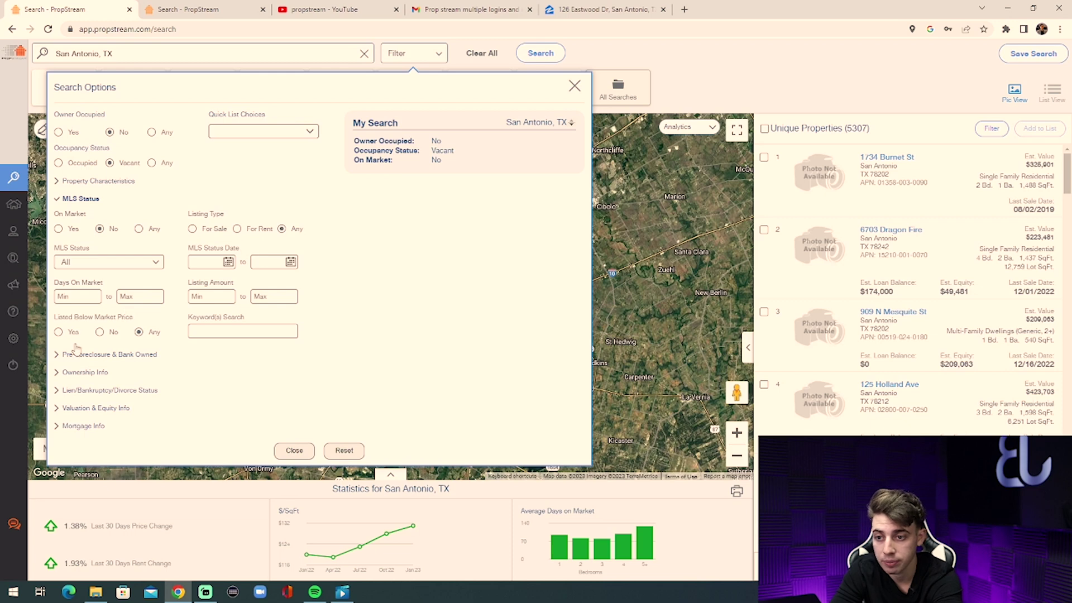
Step: Examine the pre-foreclosure and bank owned, ownership including owner type, and lien, bankruptcy and divorce filters
click(63, 355)
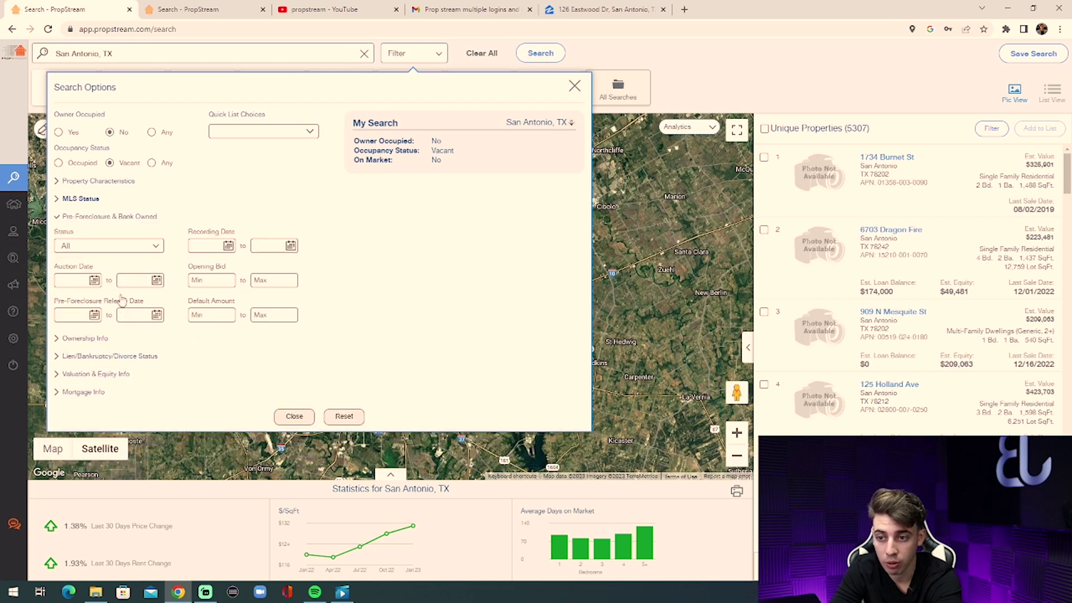
click(58, 339)
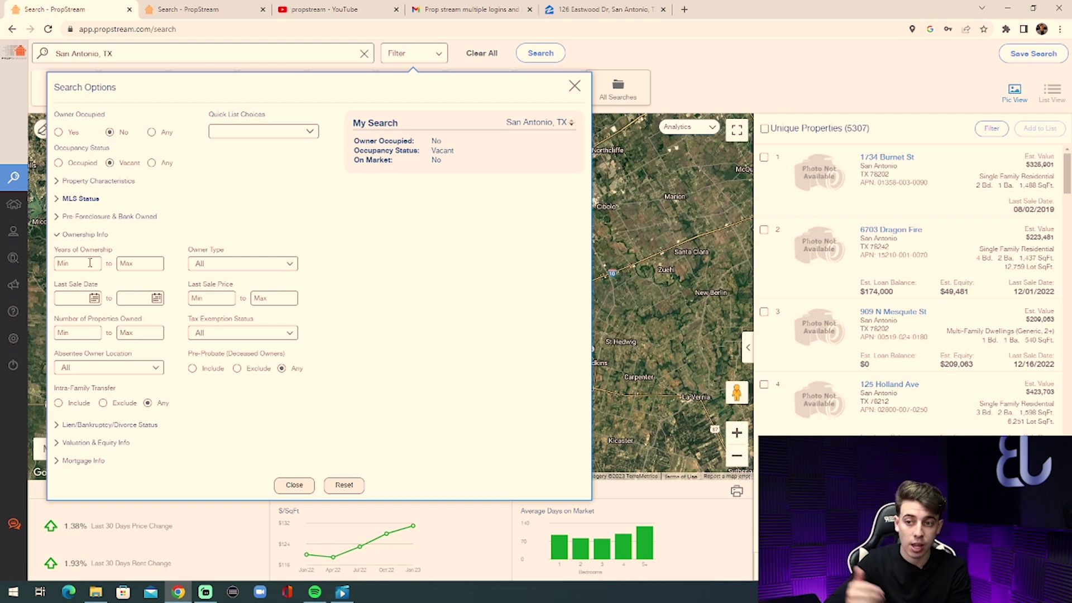
click(202, 263)
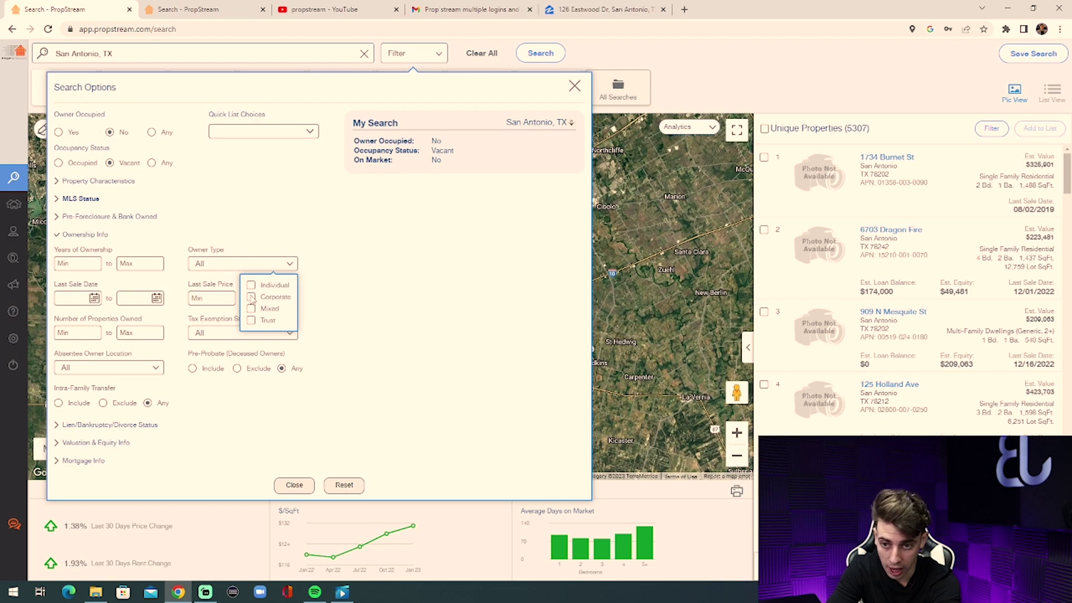
click(346, 280)
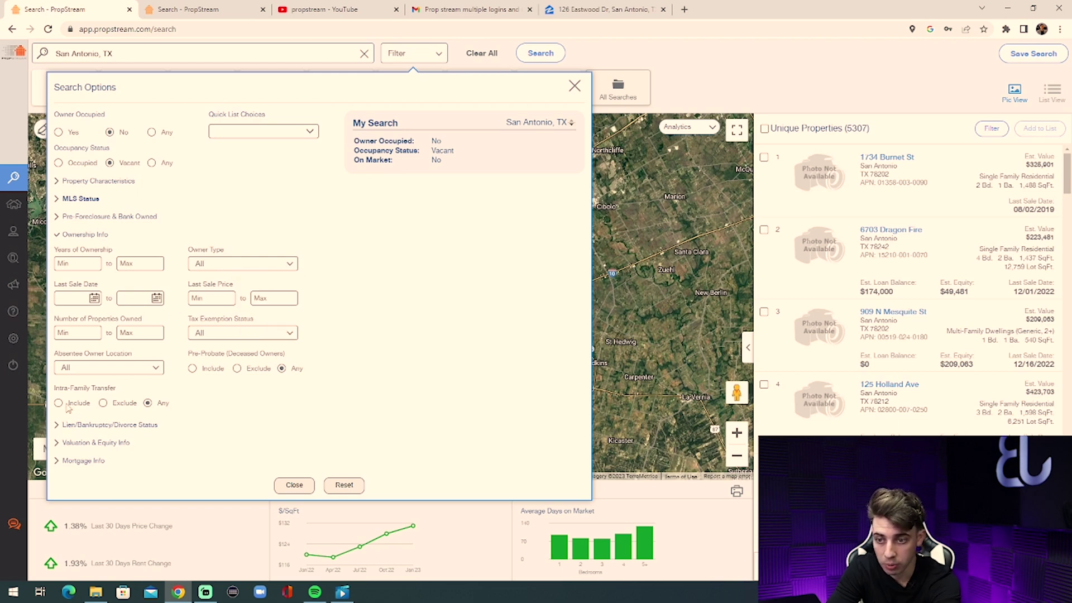
click(59, 426)
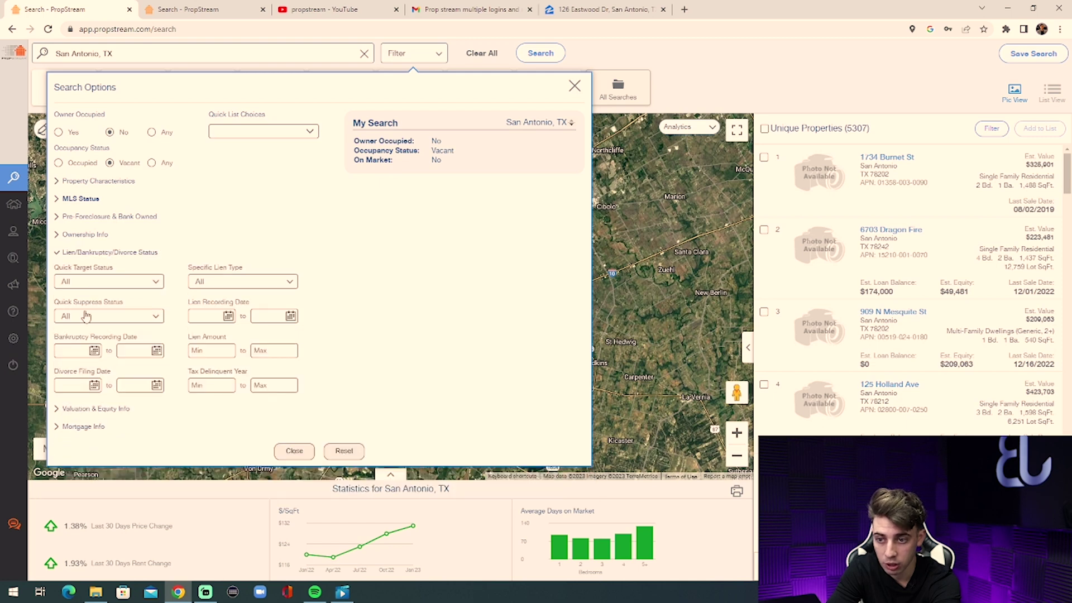
Step: Set the minimum estimated equity to 40% in the valuation and equity filters
click(60, 409)
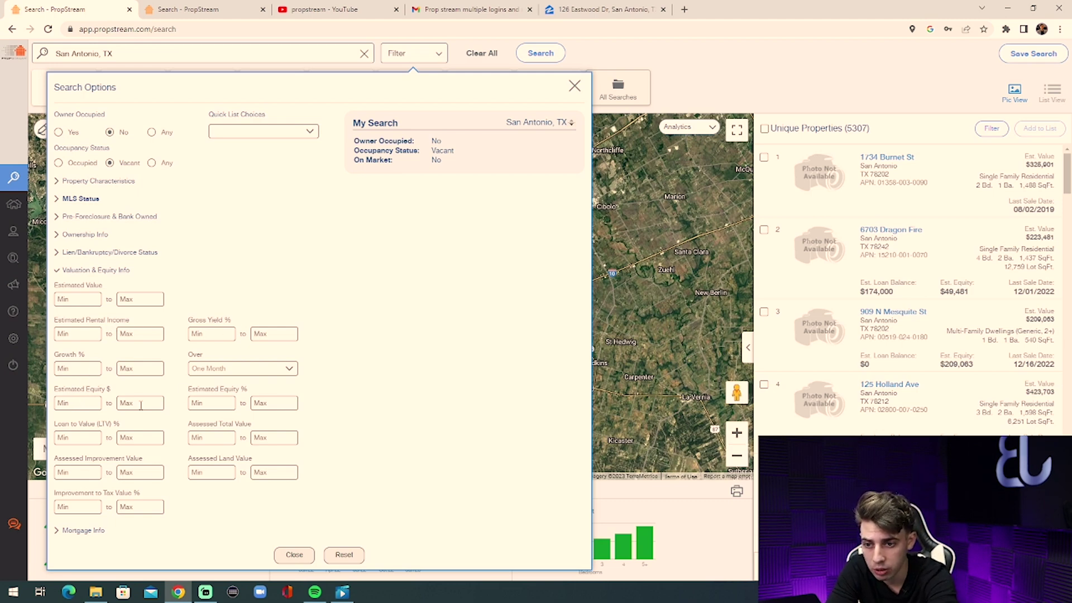
click(208, 400)
text(40)
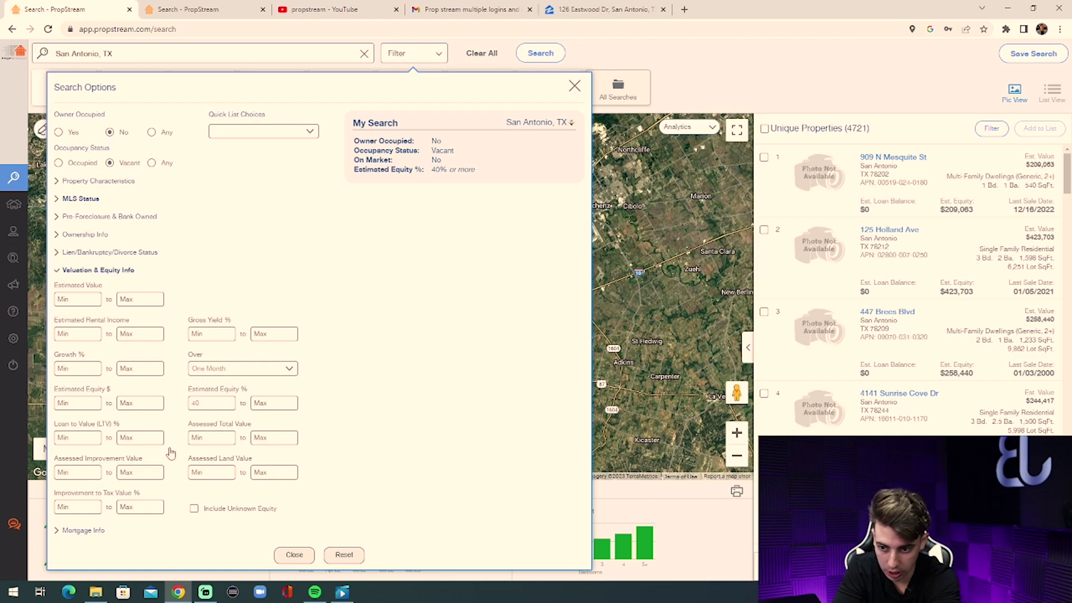
Step: Review the mortgage filter options and close the search options
click(67, 530)
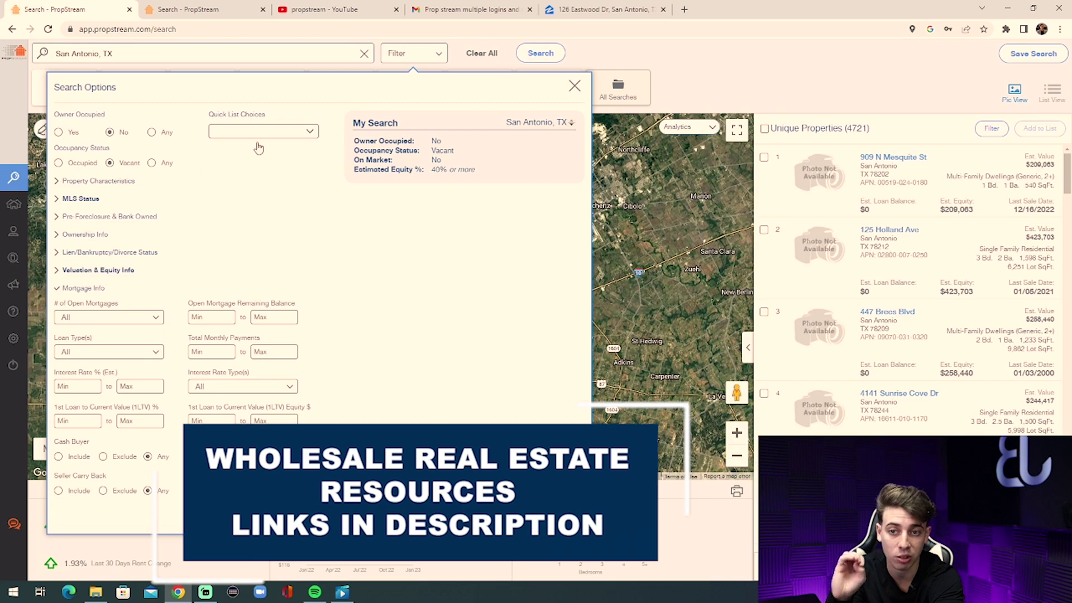
mouse_move(515, 142)
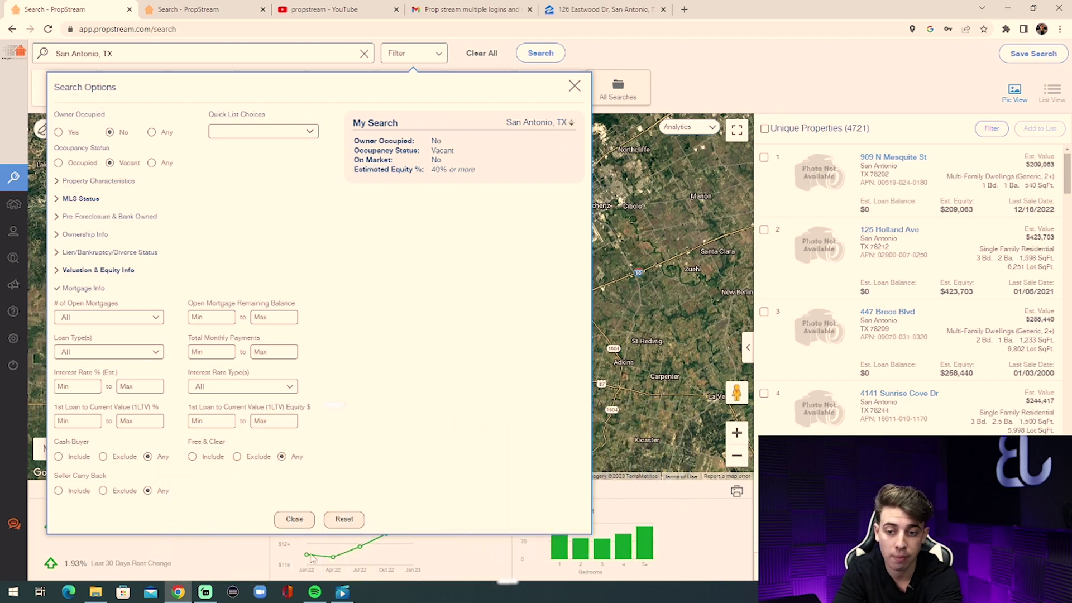
click(298, 521)
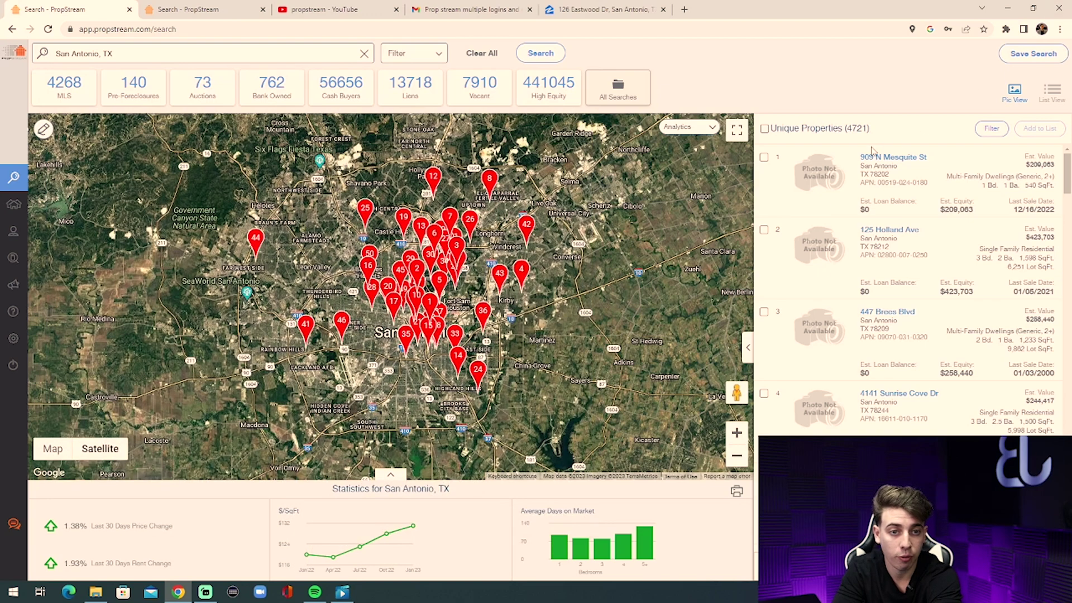
Step: Browse the filtered list of vacant, off-market San Antonio properties and return to its beginning
scroll(878, 180, down, 15)
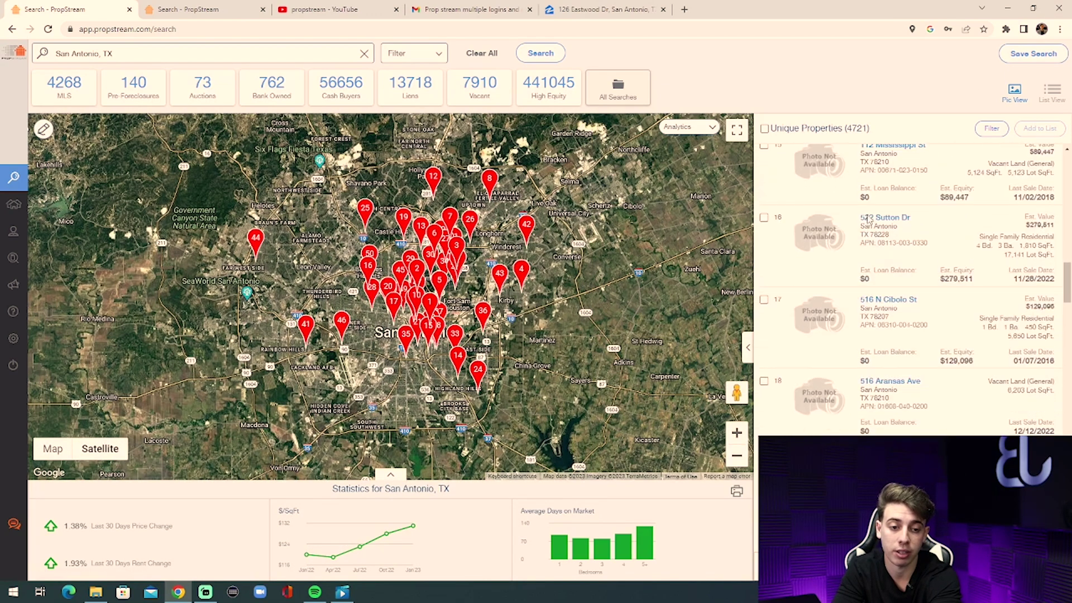
scroll(867, 218, down, 3)
scroll(866, 219, up, 10)
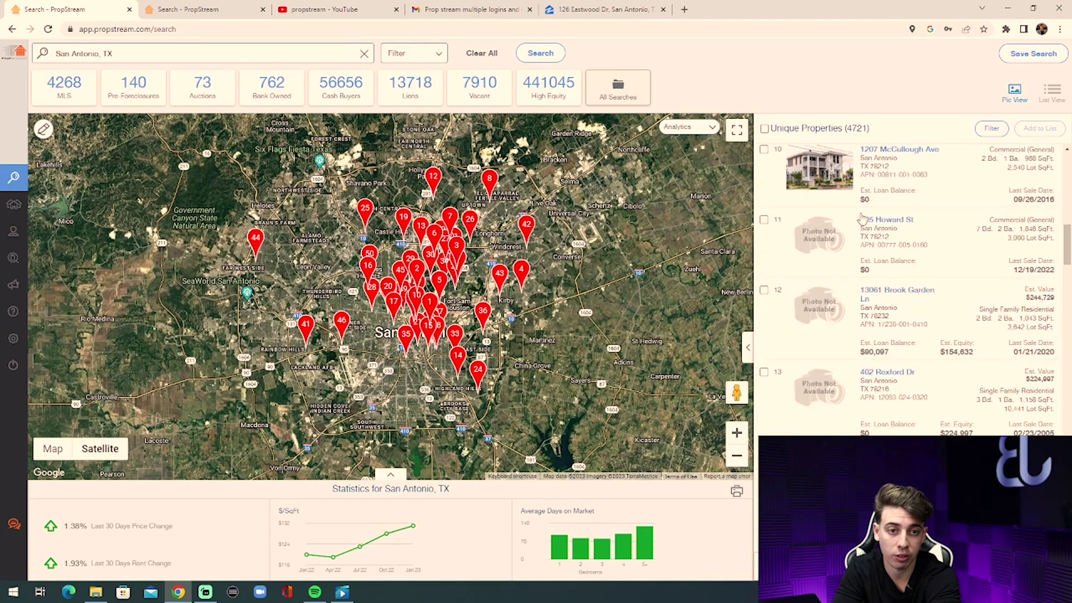
scroll(863, 218, up, 9)
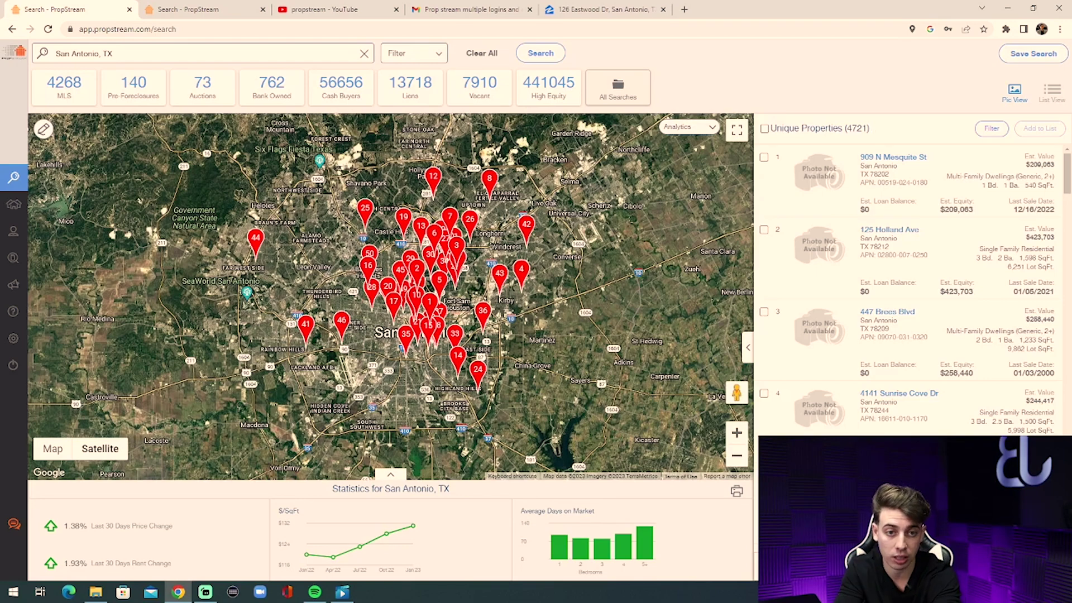
Step: Select all filtered properties and save them to a new marketing list named "San Antonio absentee vacant 40 equity"
click(765, 129)
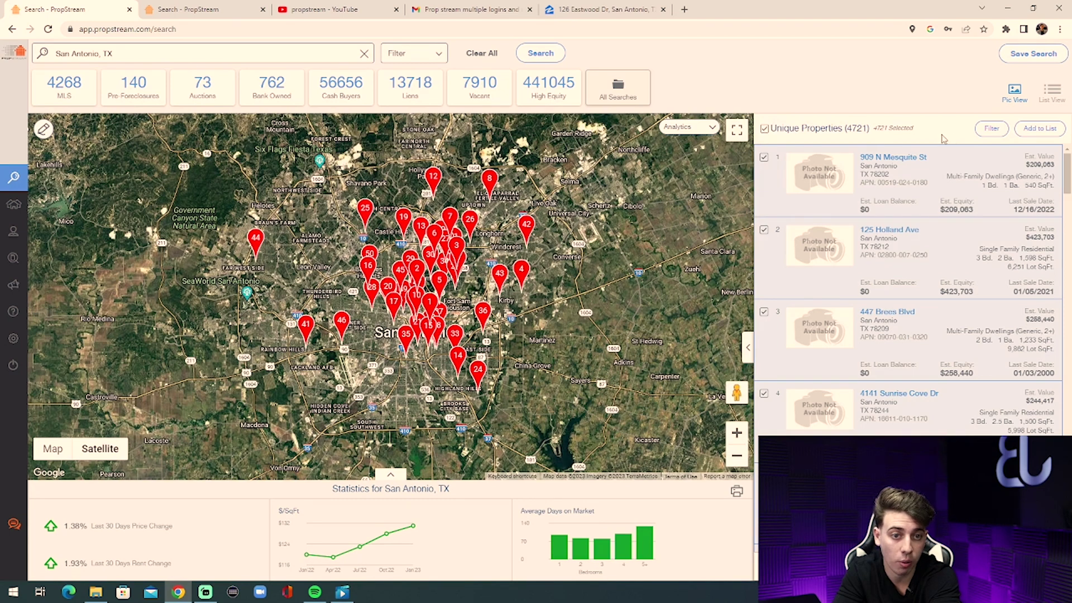
click(1036, 137)
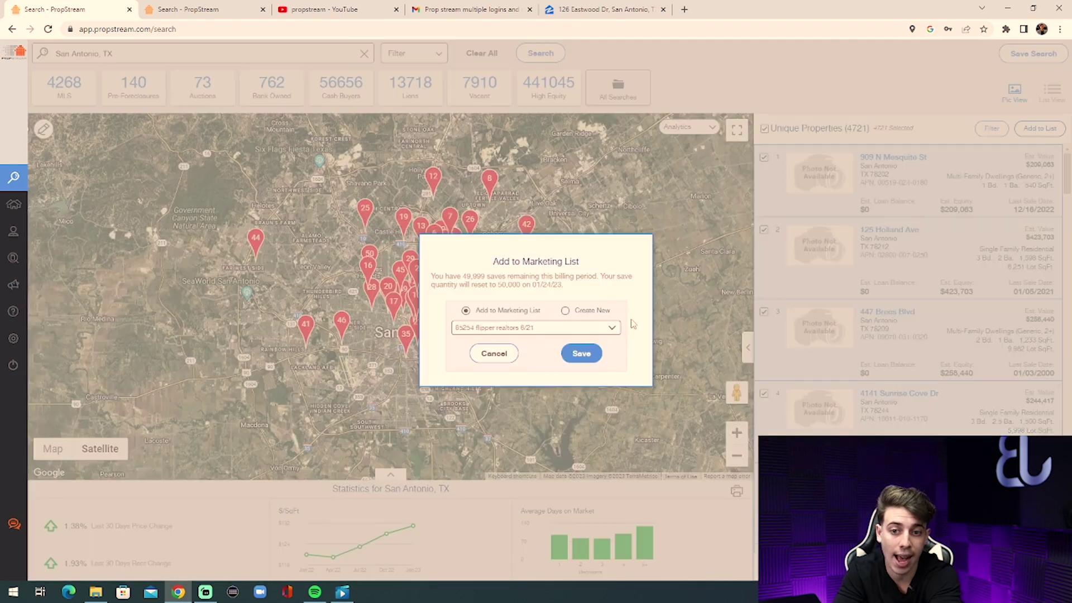
click(563, 312)
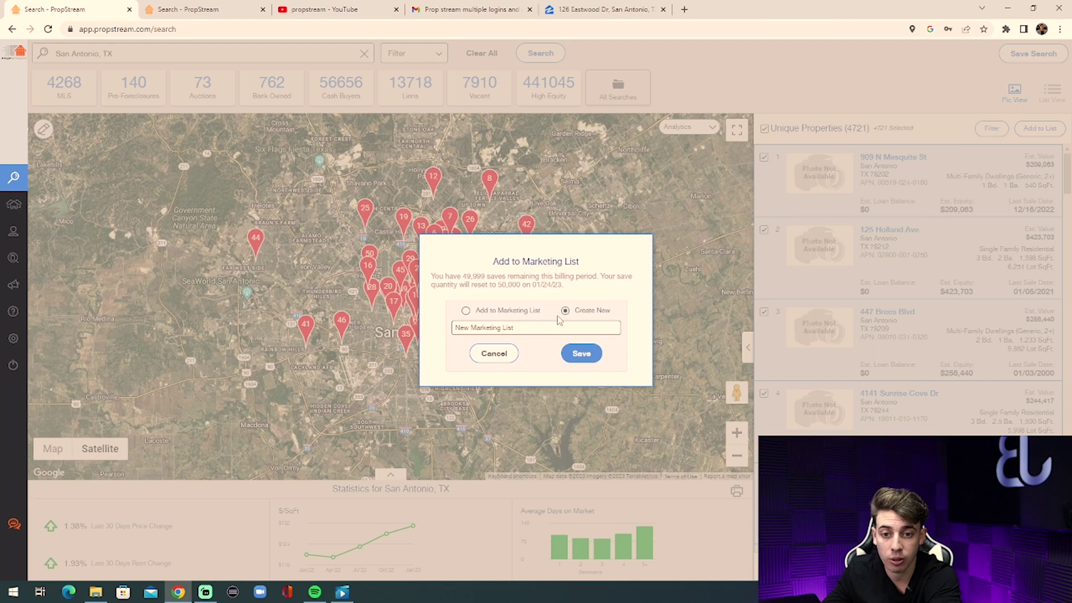
click(525, 329)
text(San)
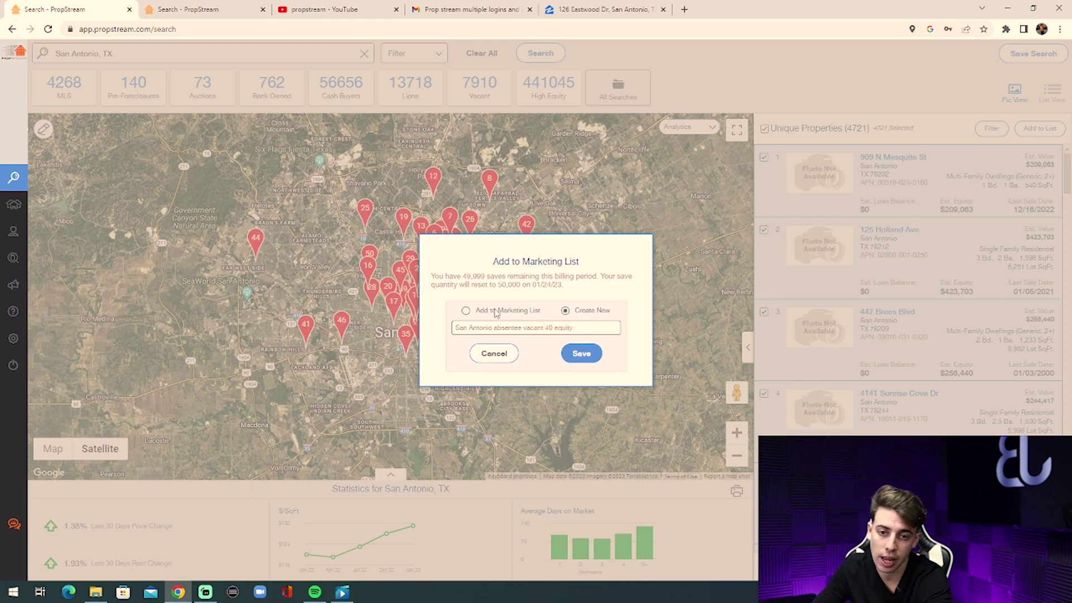
click(583, 357)
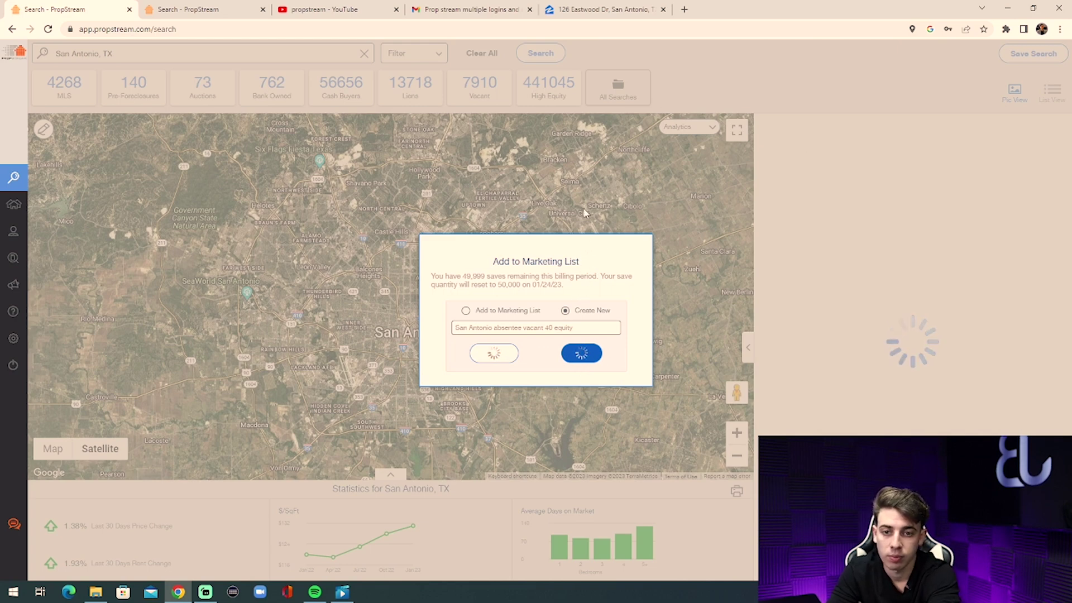
Step: Open the saved marketing list "San Antonio absentee vacant 40 equity" among the saved properties
mouse_move(12, 222)
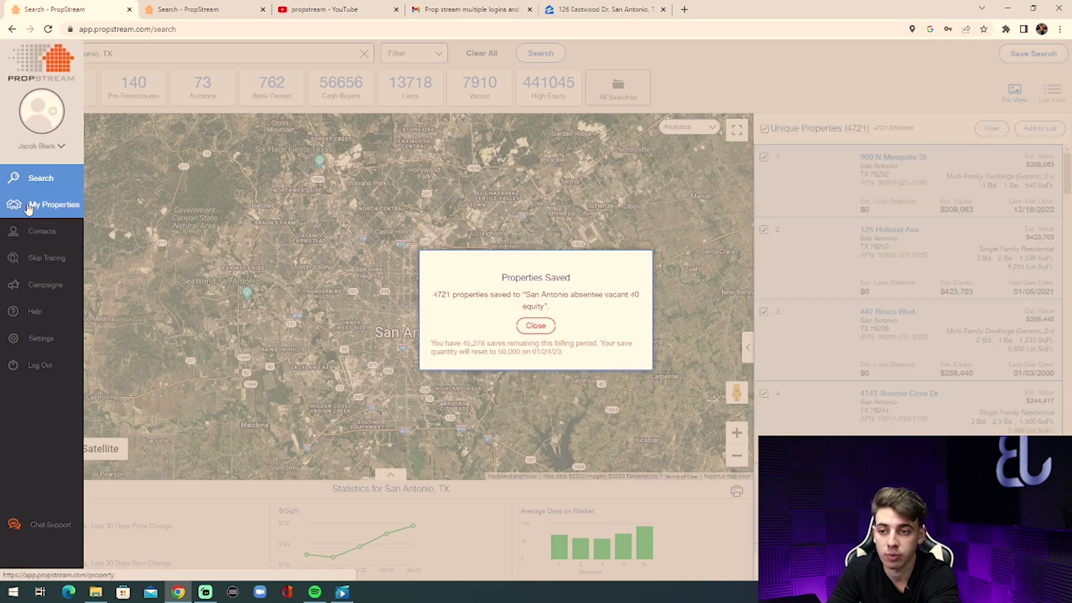
click(28, 208)
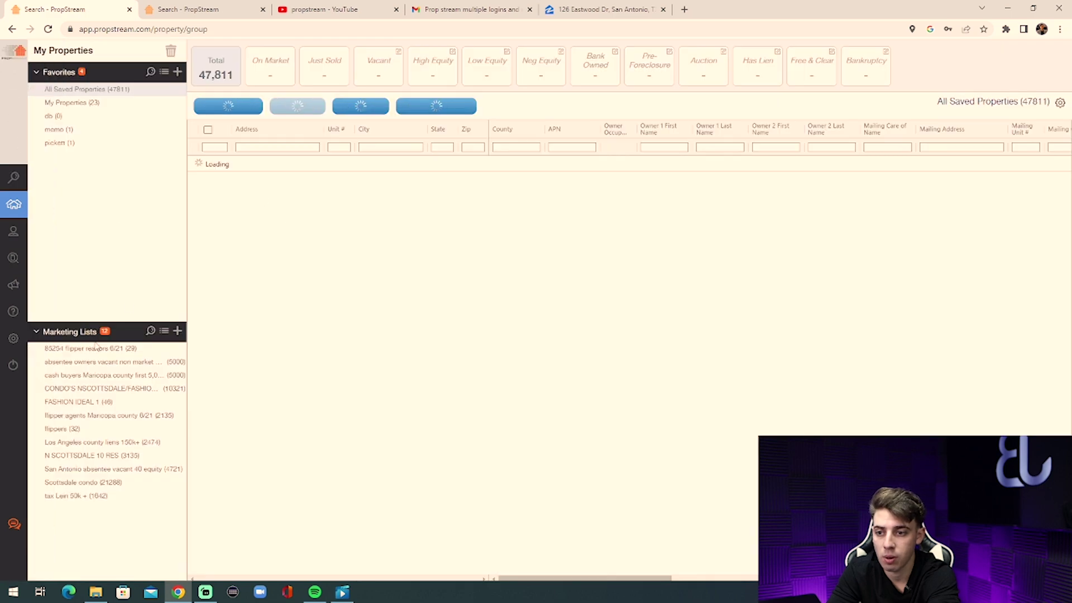
click(86, 474)
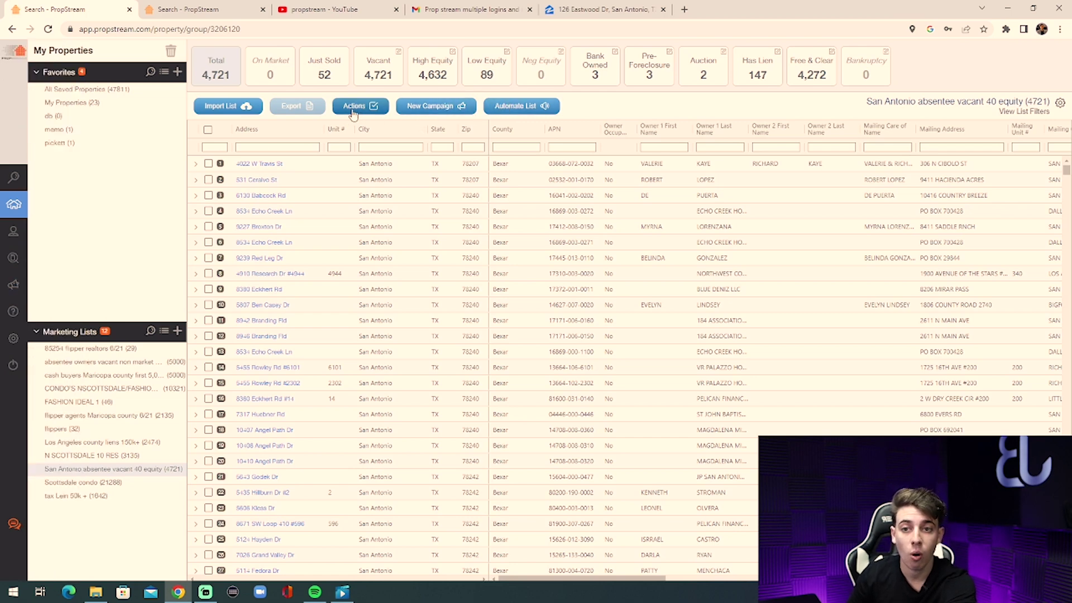
Step: Look through the Skip Tracing, Contacts and Campaigns sections to review the outreach features
mouse_move(2, 235)
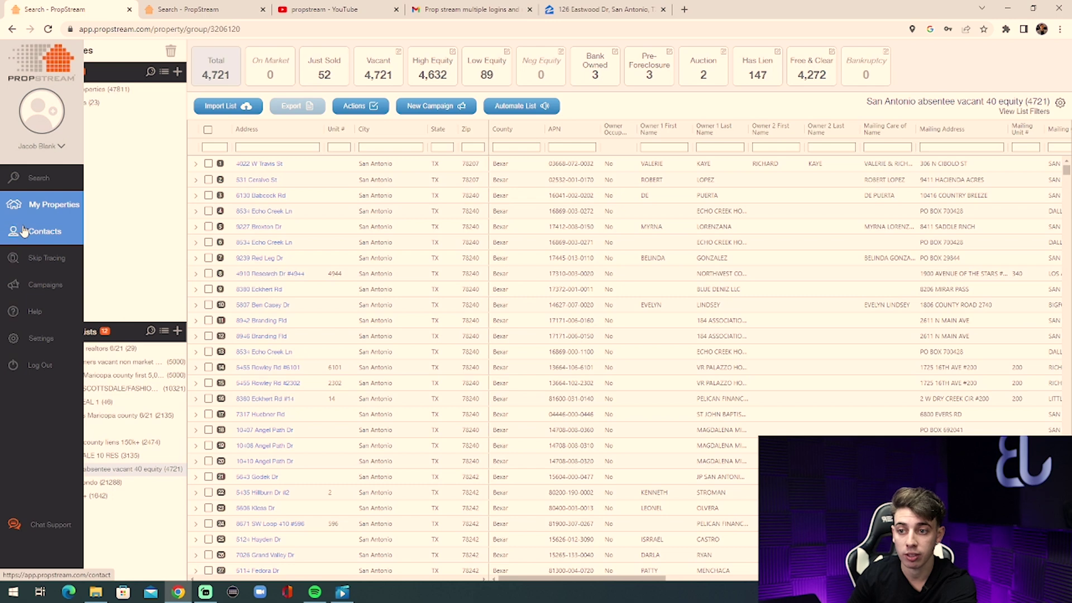
click(29, 256)
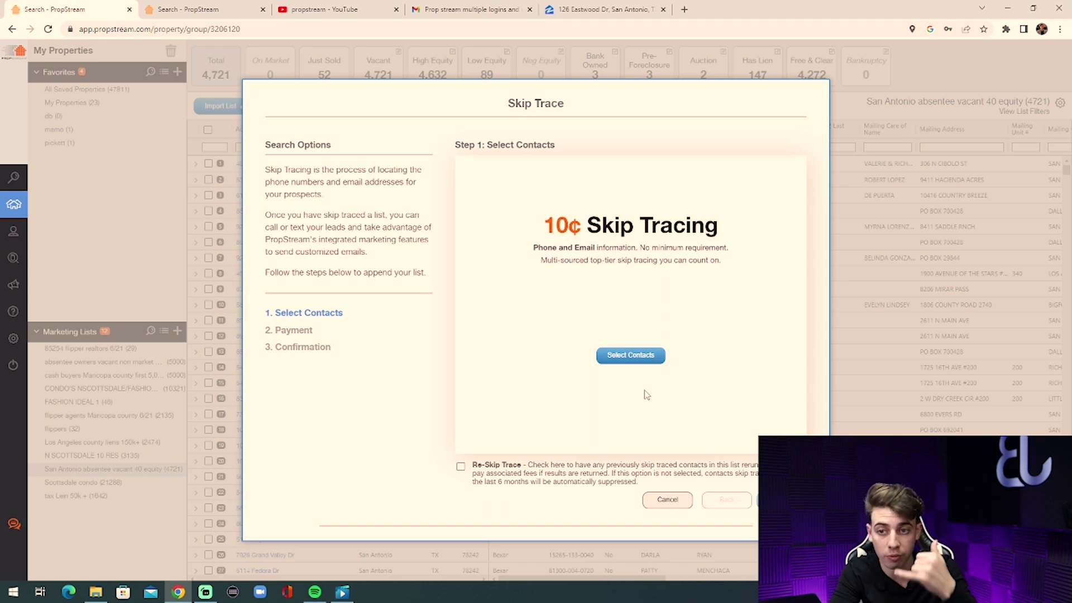
click(15, 236)
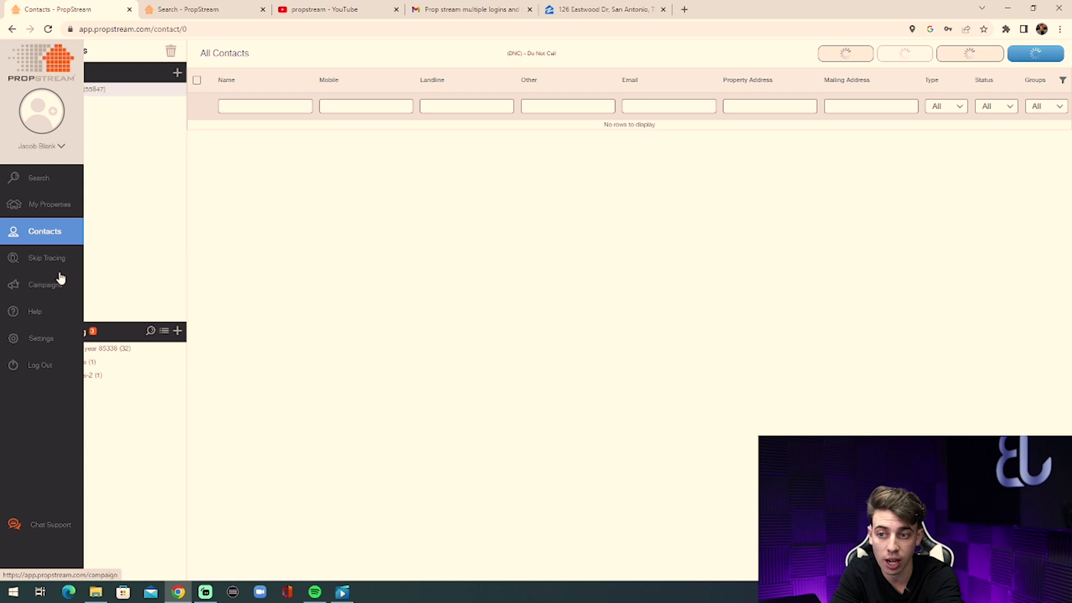
click(15, 292)
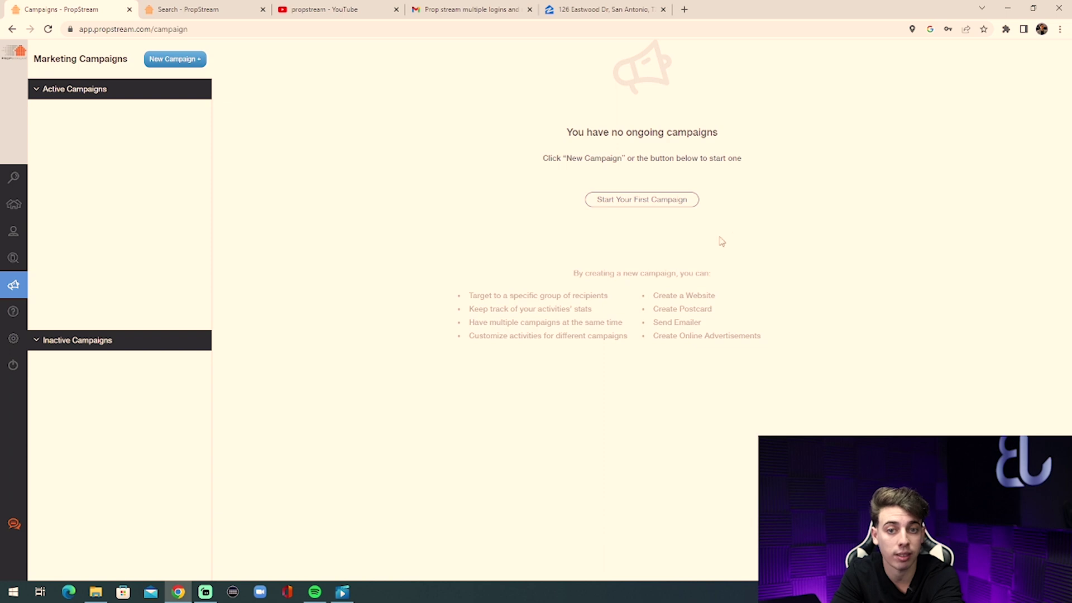
Step: Revisit all saved properties and return to the San Antonio property search
mouse_move(12, 289)
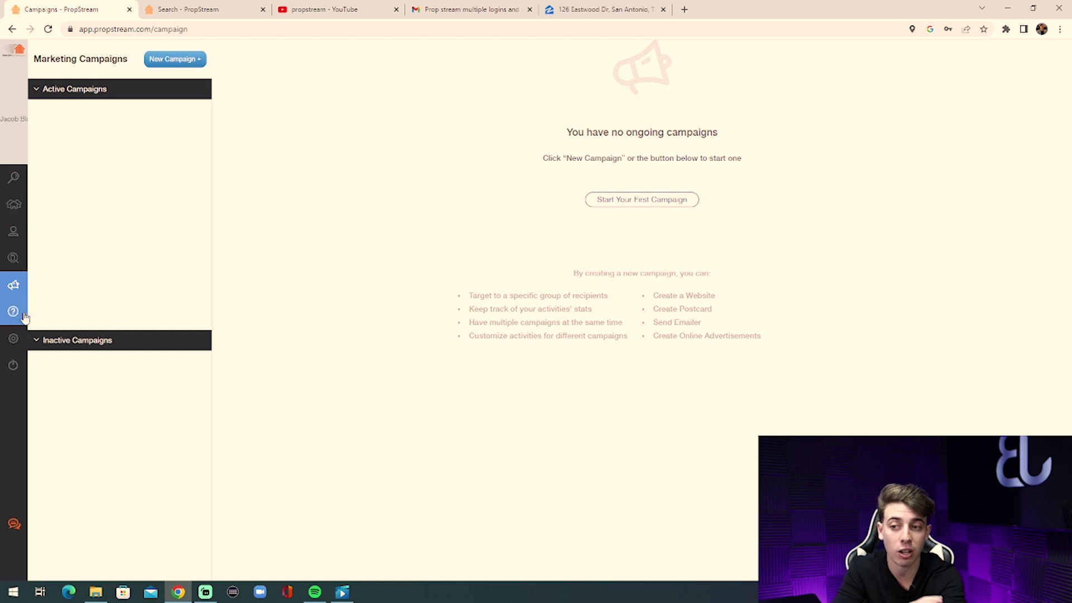
mouse_move(25, 317)
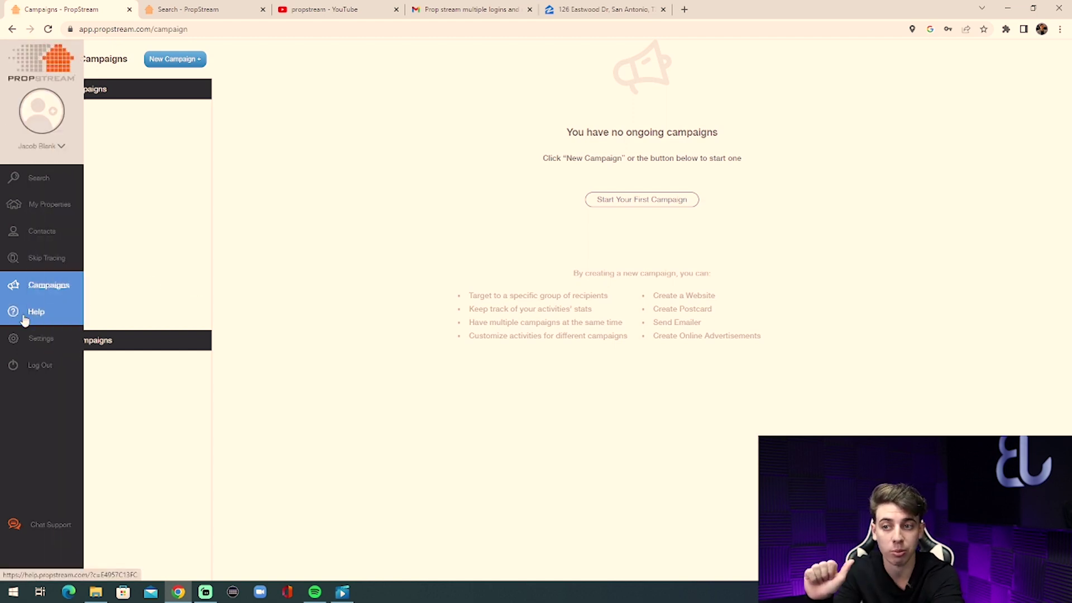
click(41, 207)
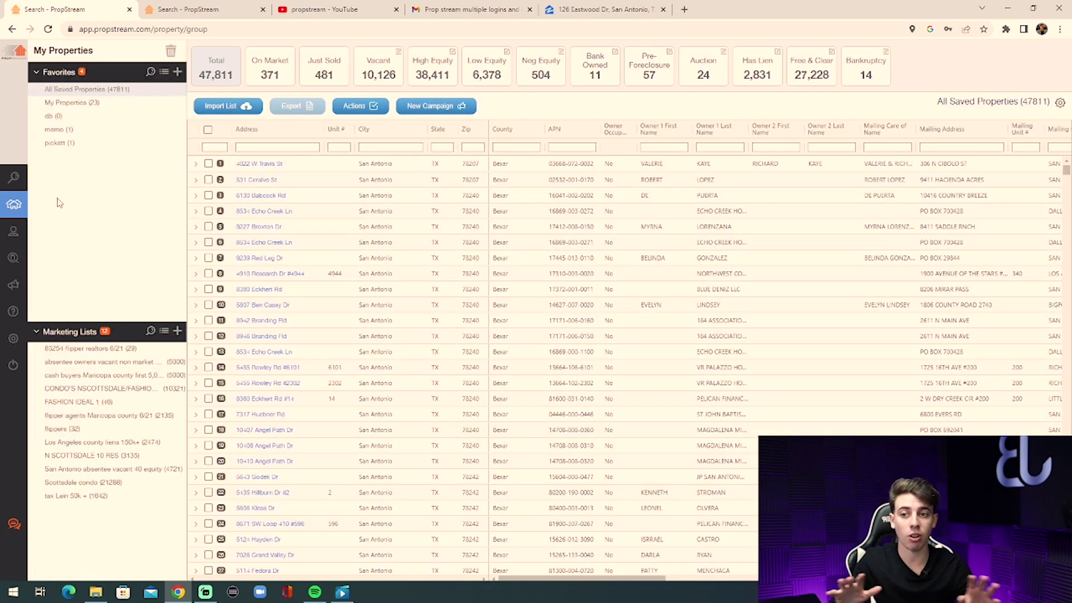
click(16, 181)
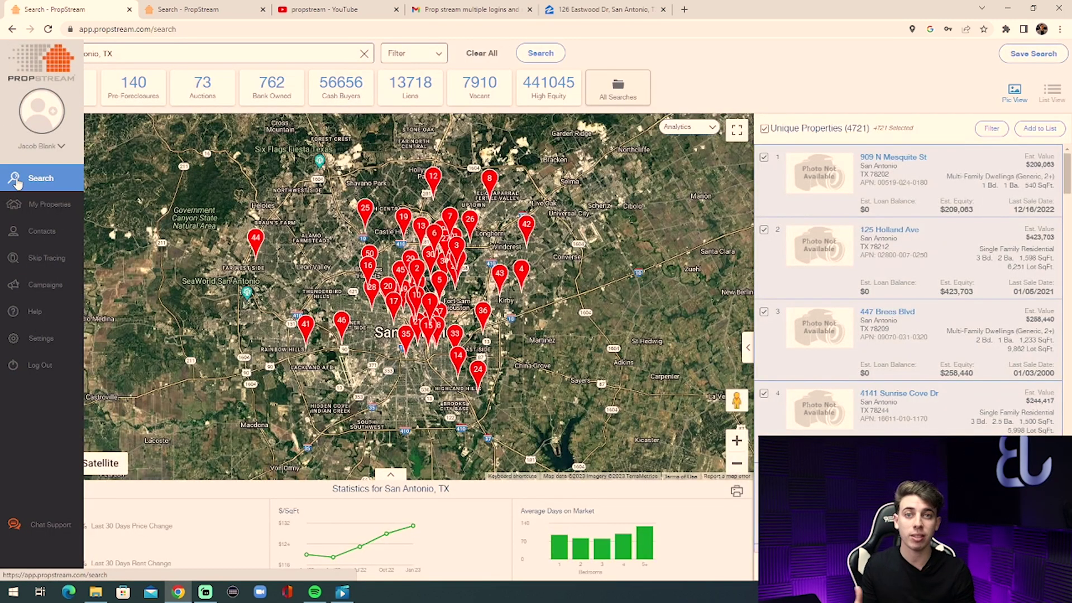